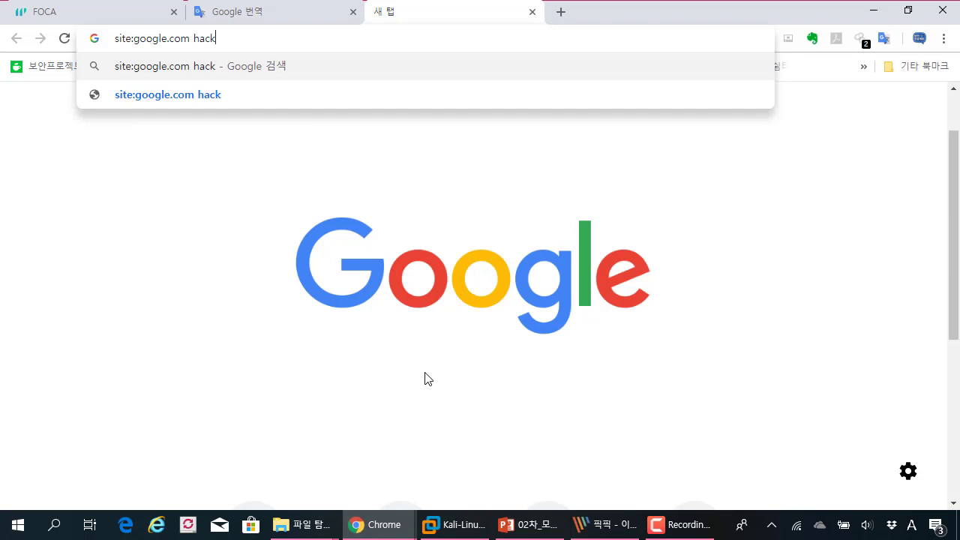
Search Google for "site:google.com hacking filetype:pdf" and look over the results.
type("ing s")
key("BackSpace")
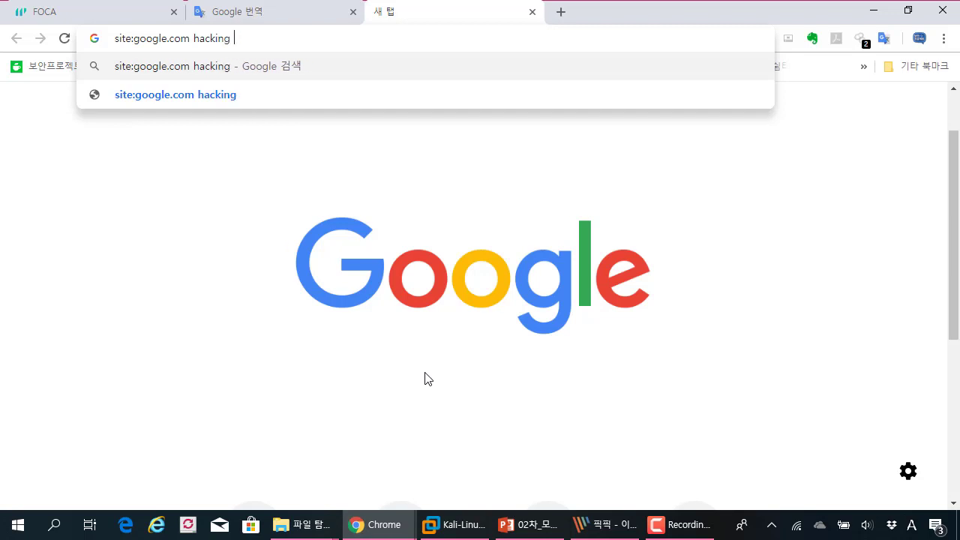
type("filetpy")
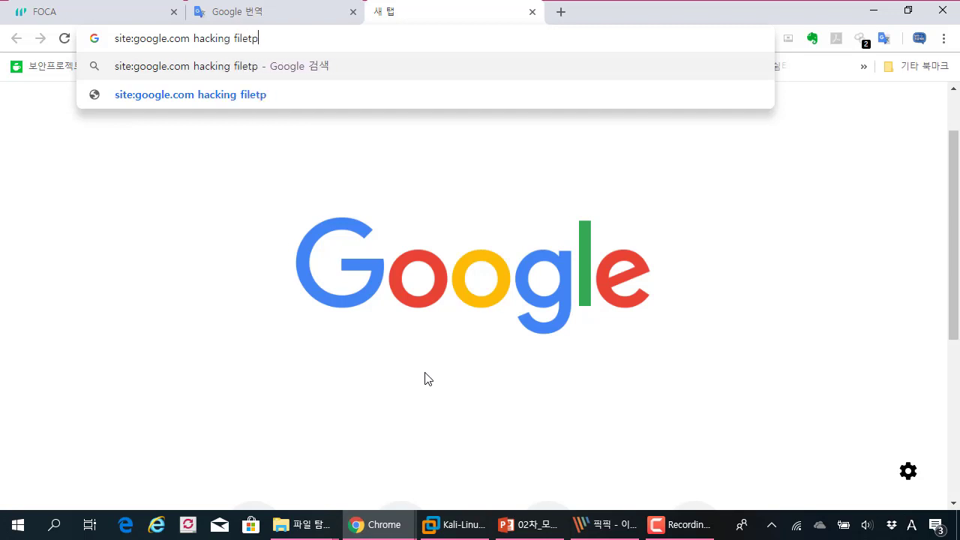
key("BackSpace")
key("BackSpace")
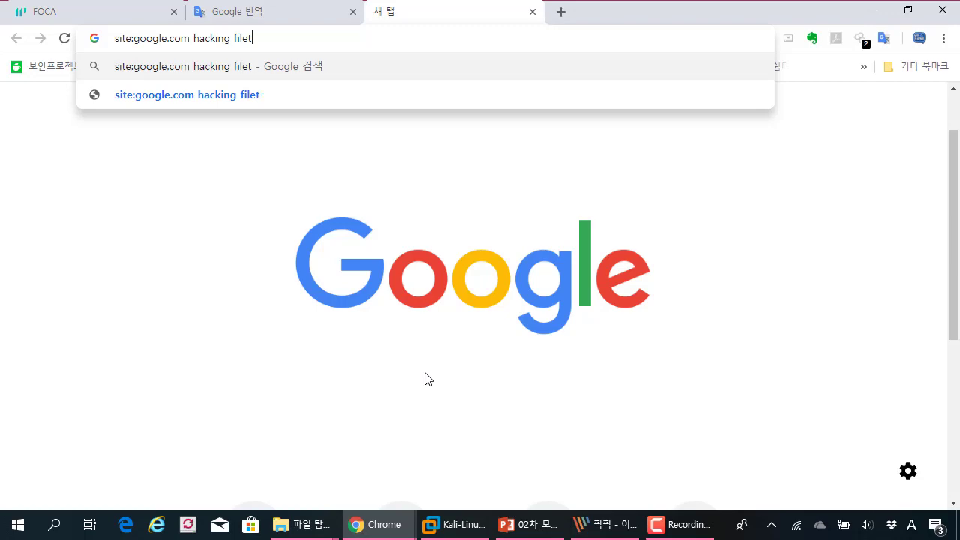
type("ype:pdf")
key("Return")
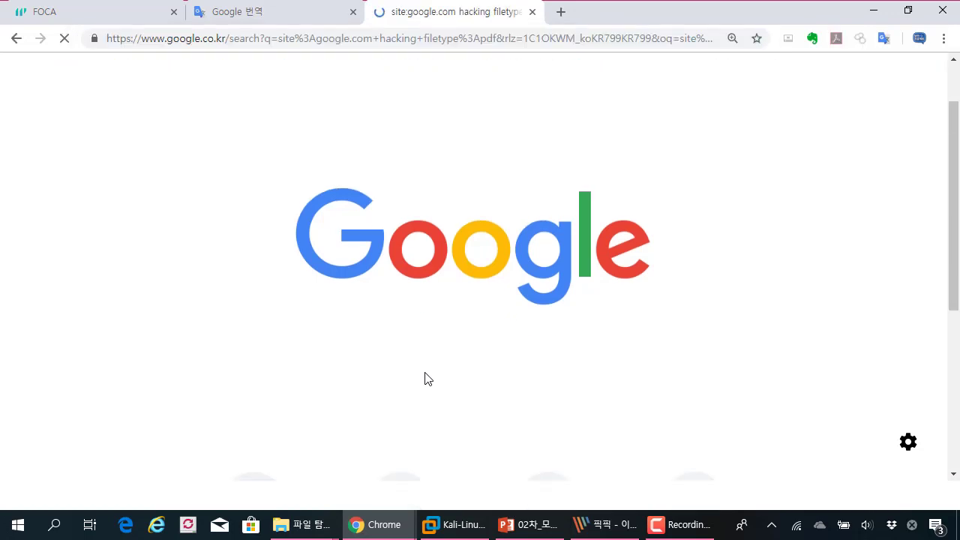
scroll(424, 379, "down", 3)
key("ctrl+plus")
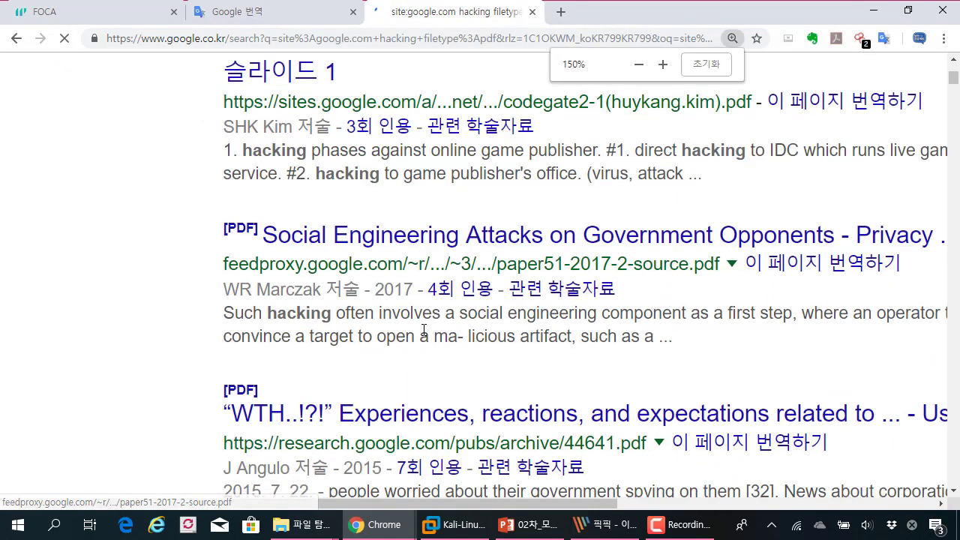
key("ctrl+minus")
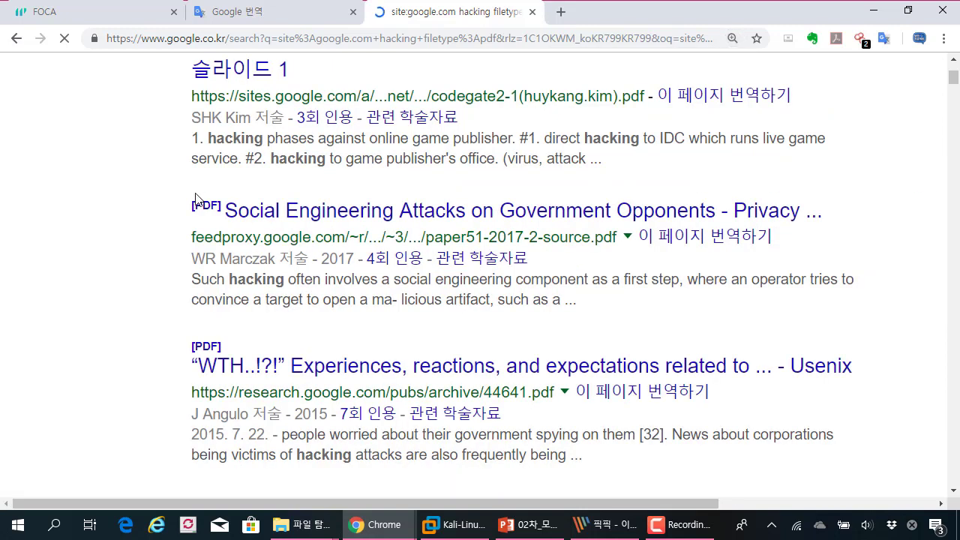
scroll(273, 187, "up", 3)
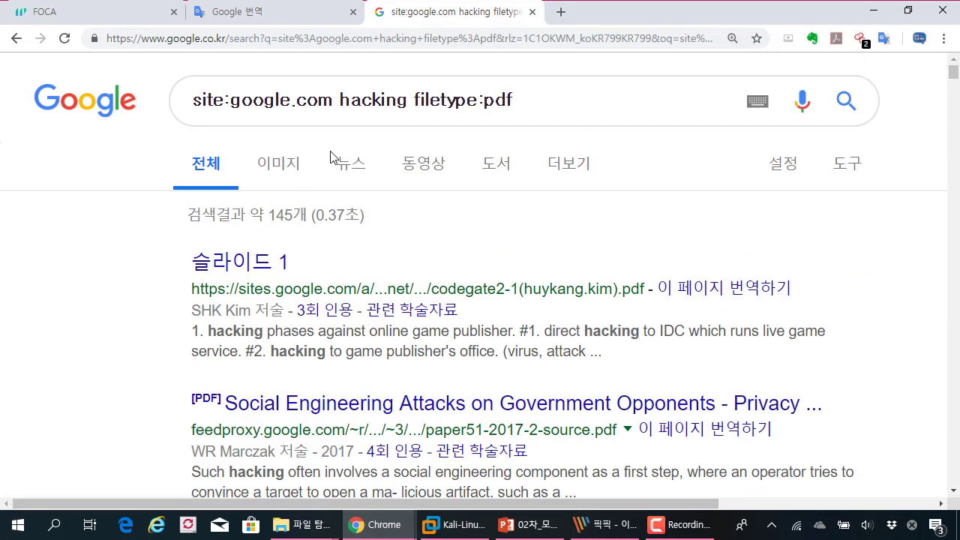
Replace the keyword hacking with admin in the Google search query, without running the search.
left_click_drag(341, 98, 410, 98)
left_click(411, 98)
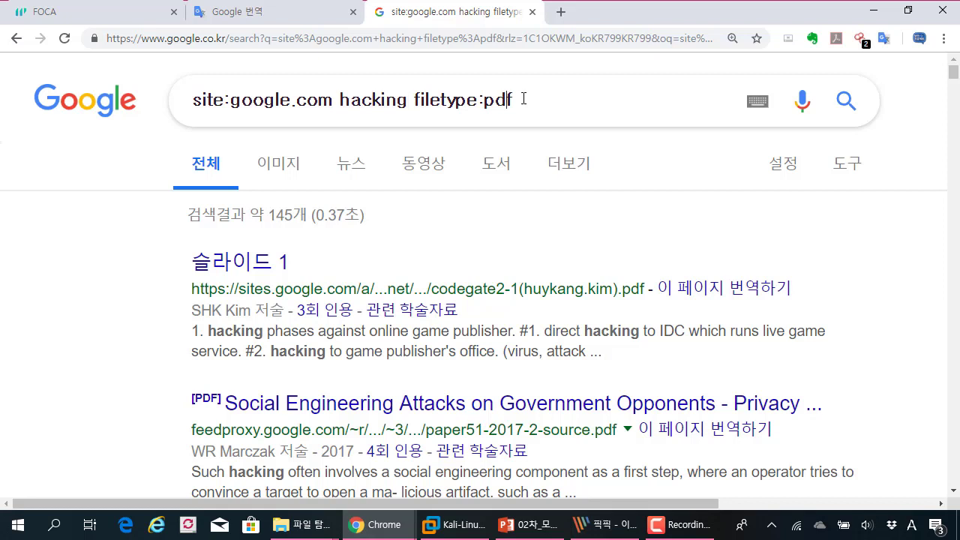
left_click_drag(523, 98, 196, 96)
left_click(291, 100)
left_click_drag(408, 109, 340, 102)
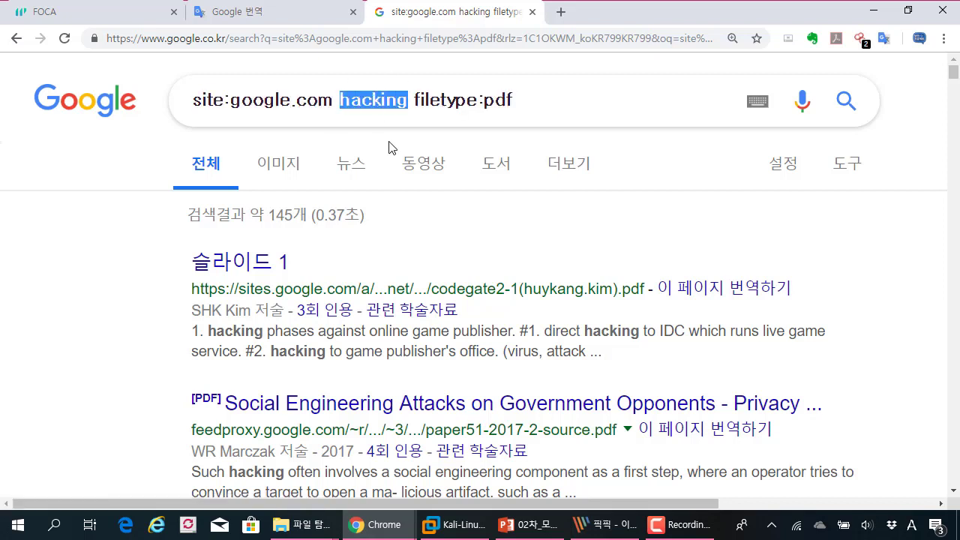
key("BackSpace")
type("admin")
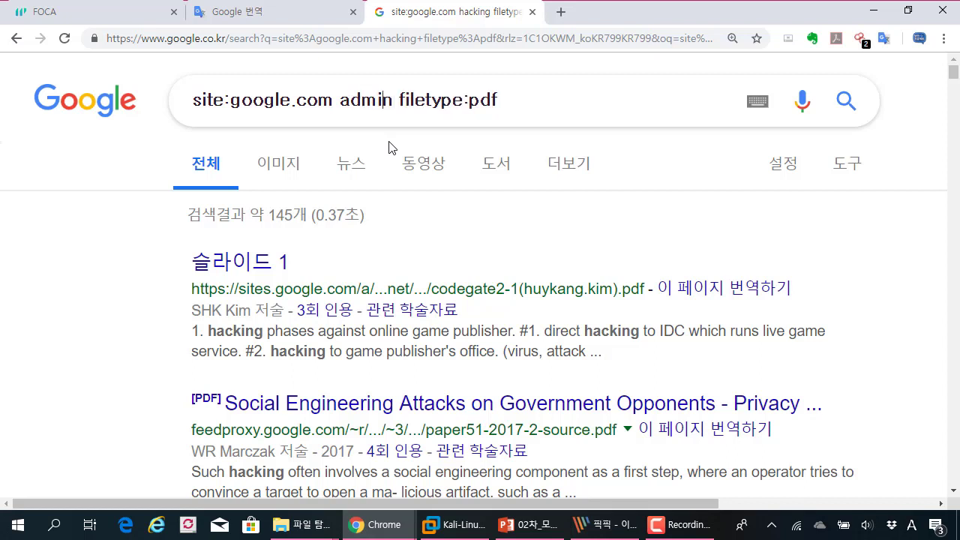
key("shift+Left")
key("shift+Left")
key("shift+Left")
key("shift+Left")
key("shift+Left")
key("shift+Left")
key("shift+Left")
key("shift+Left")
key("shift+Left")
key("shift+Left")
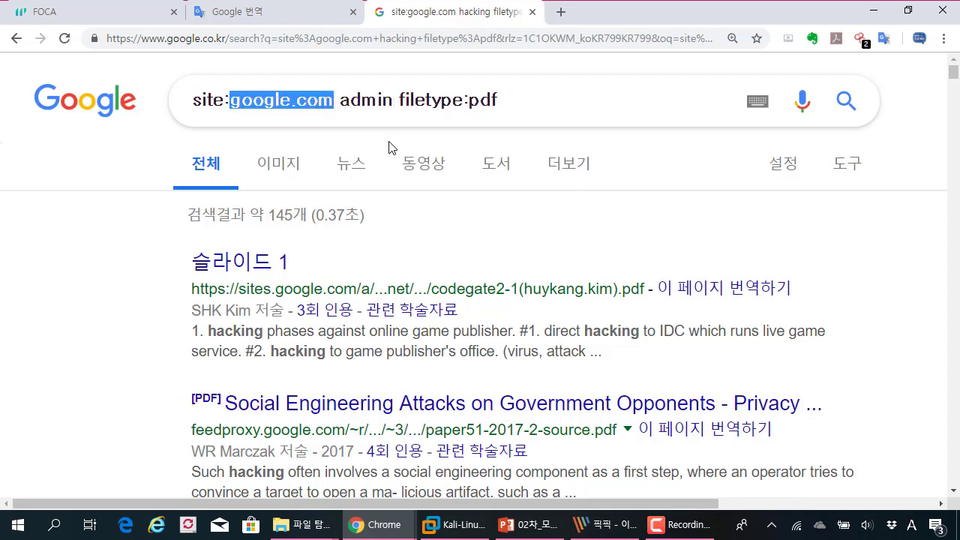
left_click(330, 97)
left_click_drag(506, 98, 156, 98)
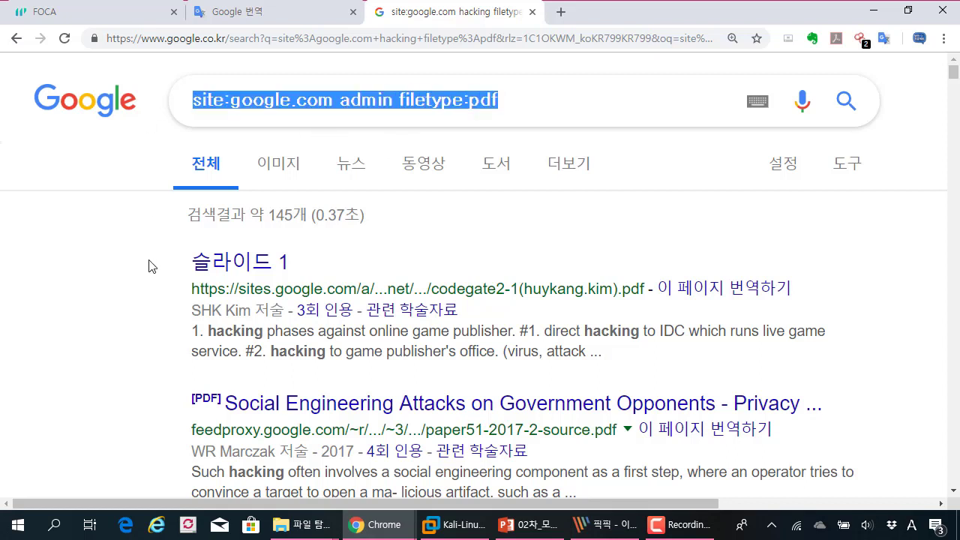
Go to the ElevenPaths FOCA page, read its description and open the tool's download link.
left_click(144, 12)
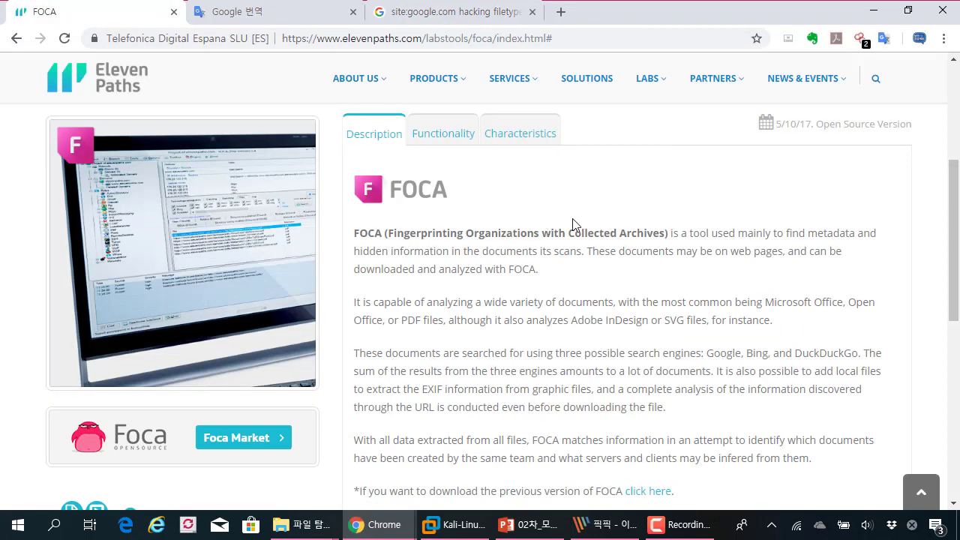
scroll(576, 219, "down", 2)
scroll(574, 224, "down", 1)
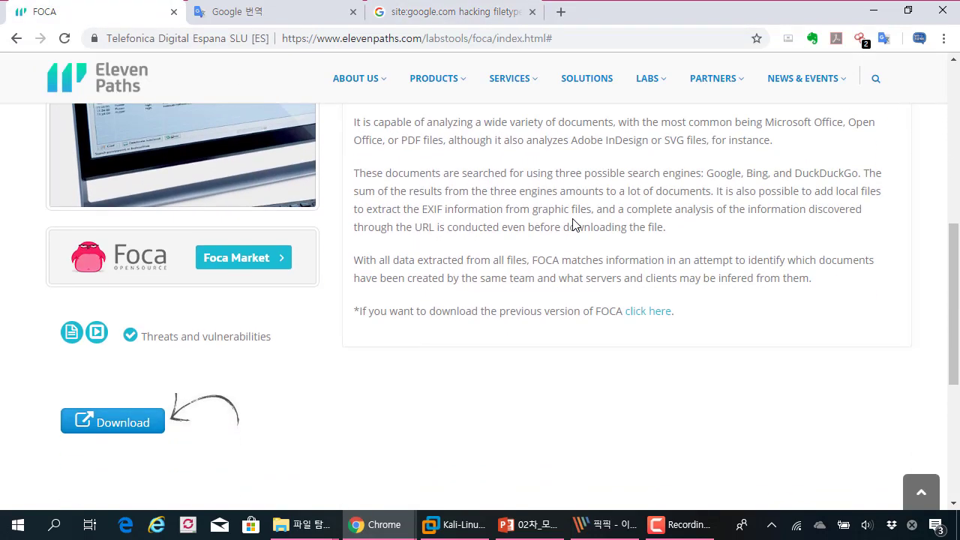
scroll(550, 195, "up", 1)
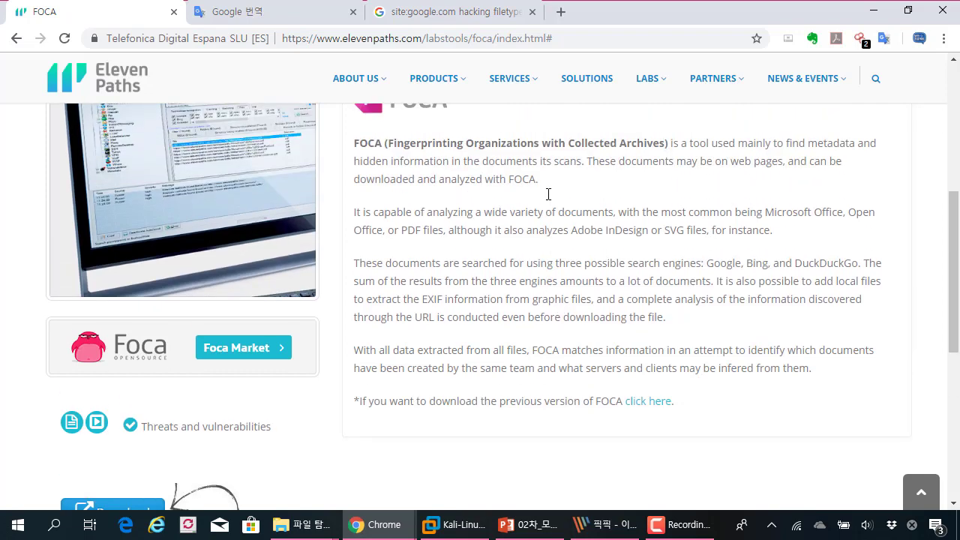
scroll(504, 192, "down", 2)
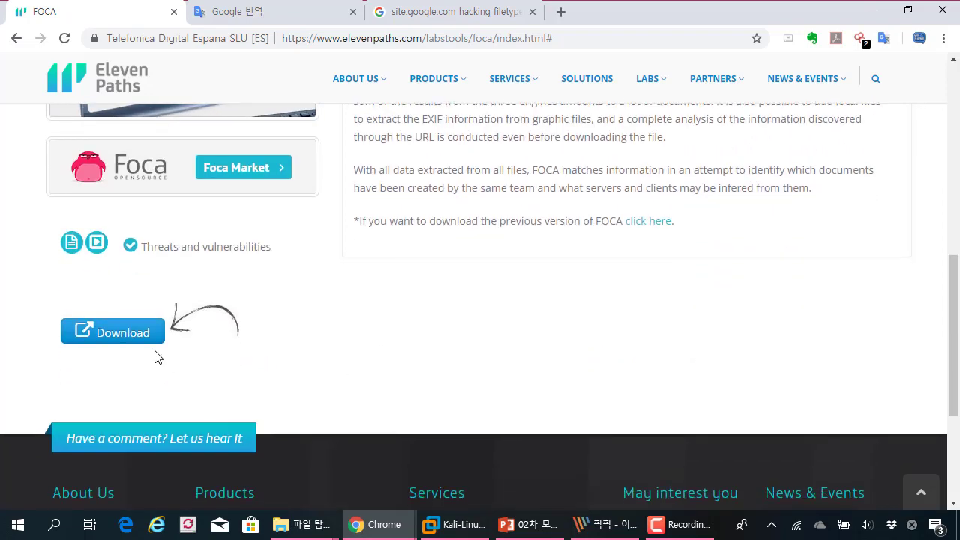
left_click(137, 331)
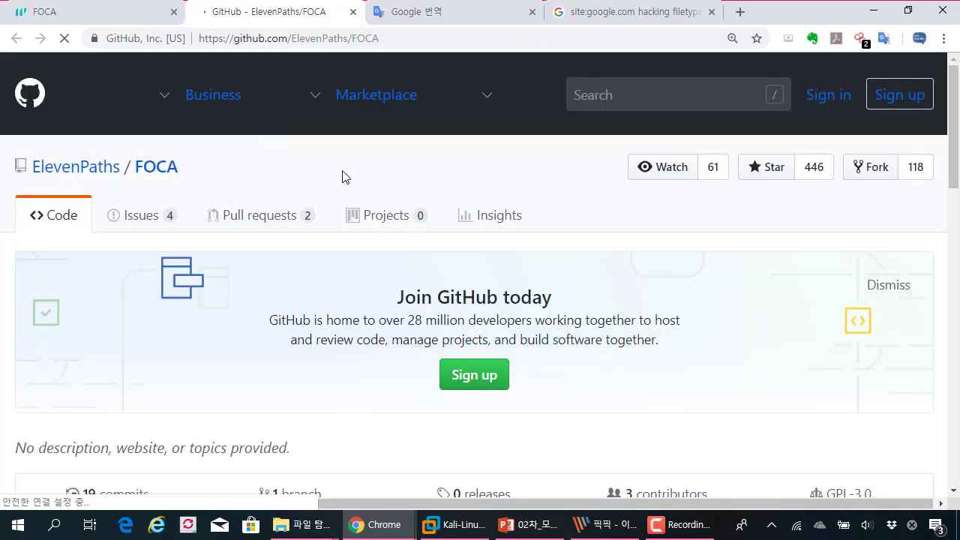
Examine the file list of the ElevenPaths/FOCA GitHub repository and its clone and ZIP download options.
scroll(342, 174, "down", 4)
scroll(343, 172, "down", 1)
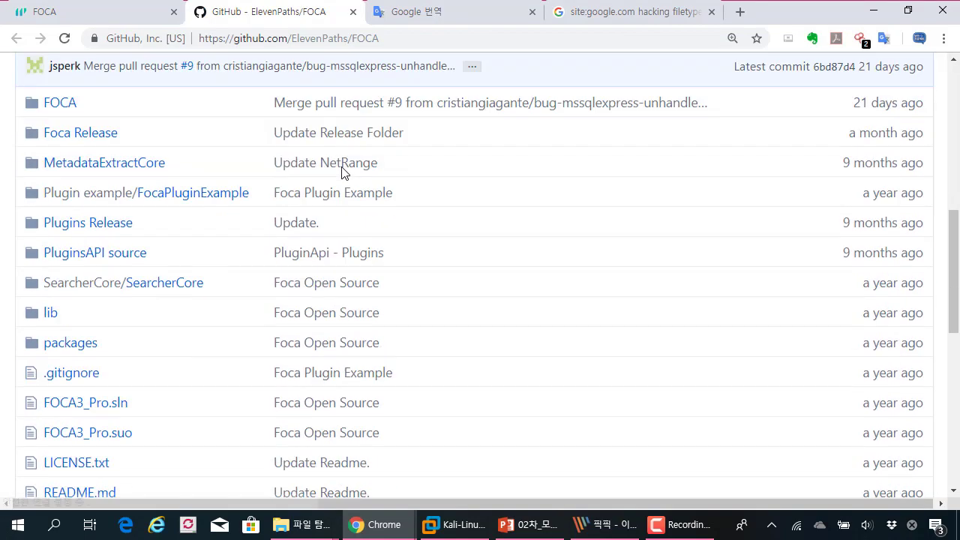
scroll(500, 202, "up", 1)
left_click(841, 173)
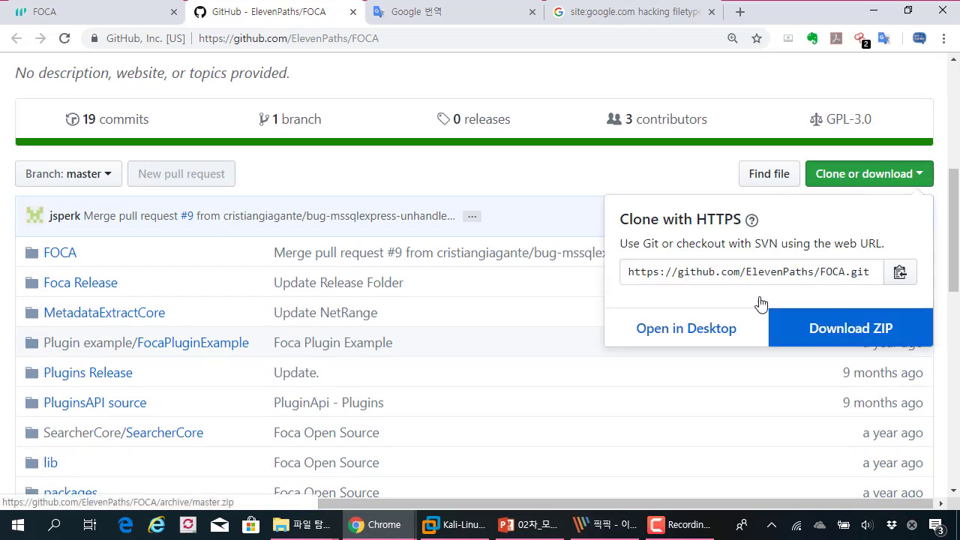
left_click(375, 173)
scroll(375, 173, "down", 2)
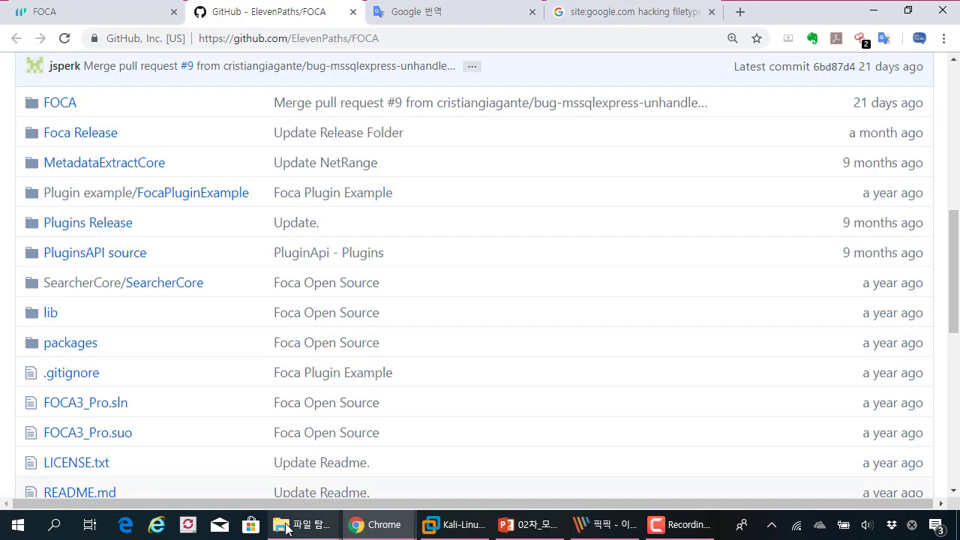
Switch to File Explorer and open the Foca Release folder inside the downloaded FOCA-master folder.
mouse_move(285, 531)
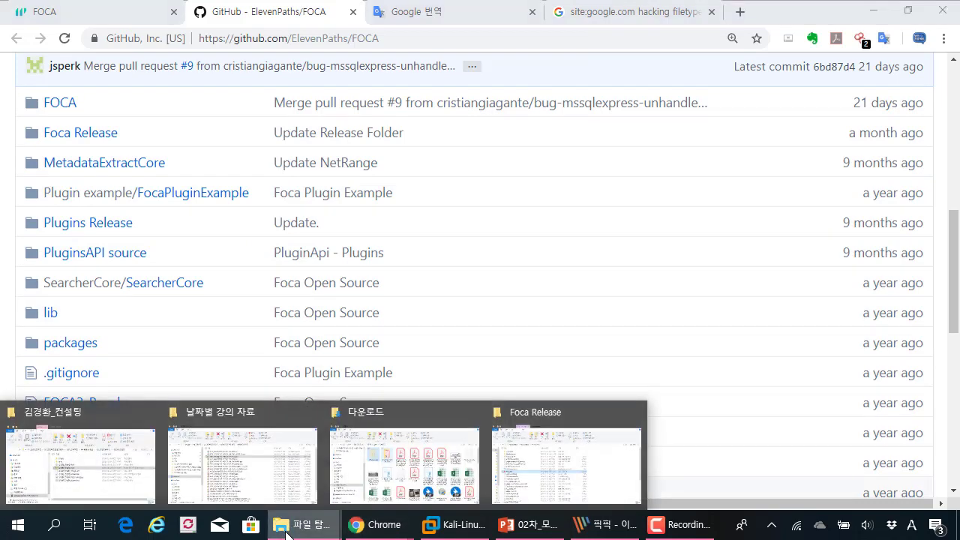
left_click(567, 460)
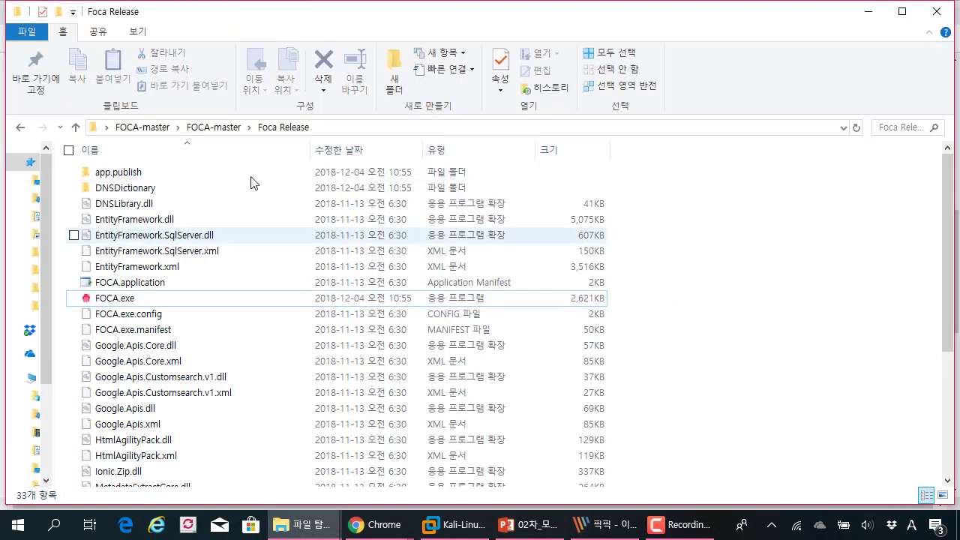
left_click(201, 129)
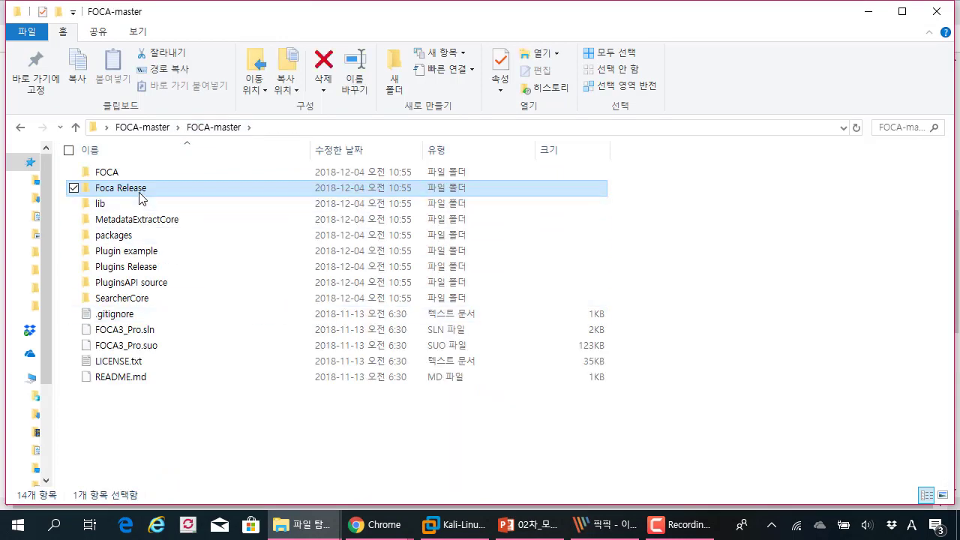
double_click(141, 197)
Run FOCA.exe from the Foca Release folder and bring the FOCA window to the front.
left_click(199, 298)
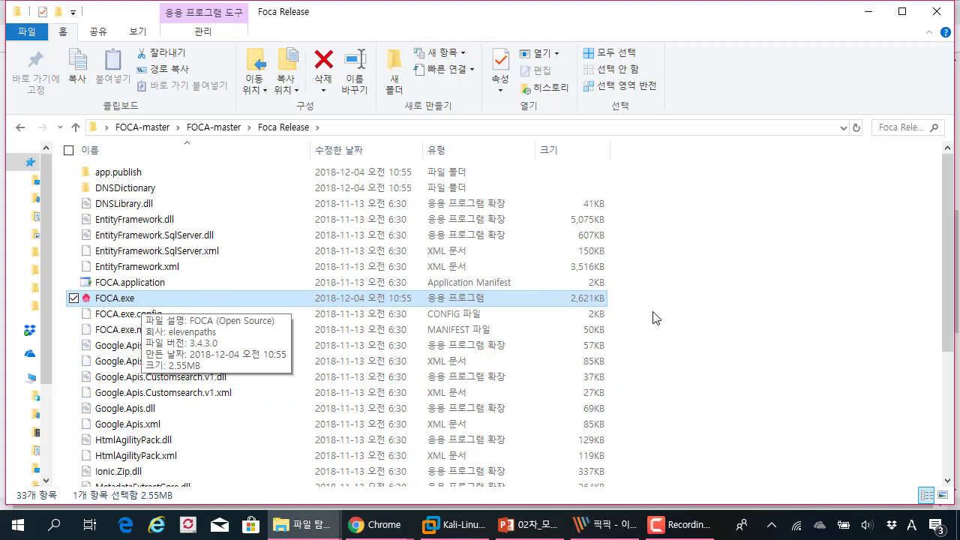
left_click(618, 307)
left_click(525, 298)
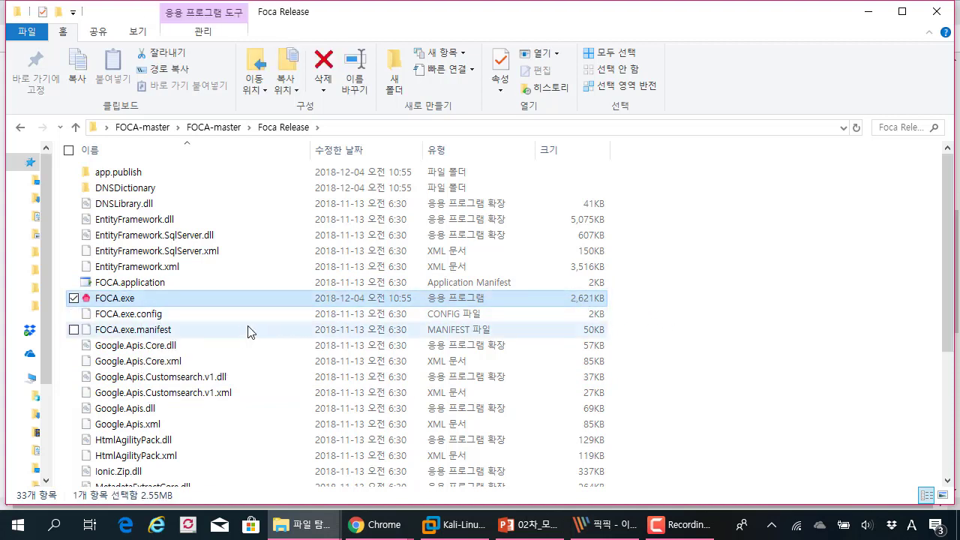
double_click(158, 300)
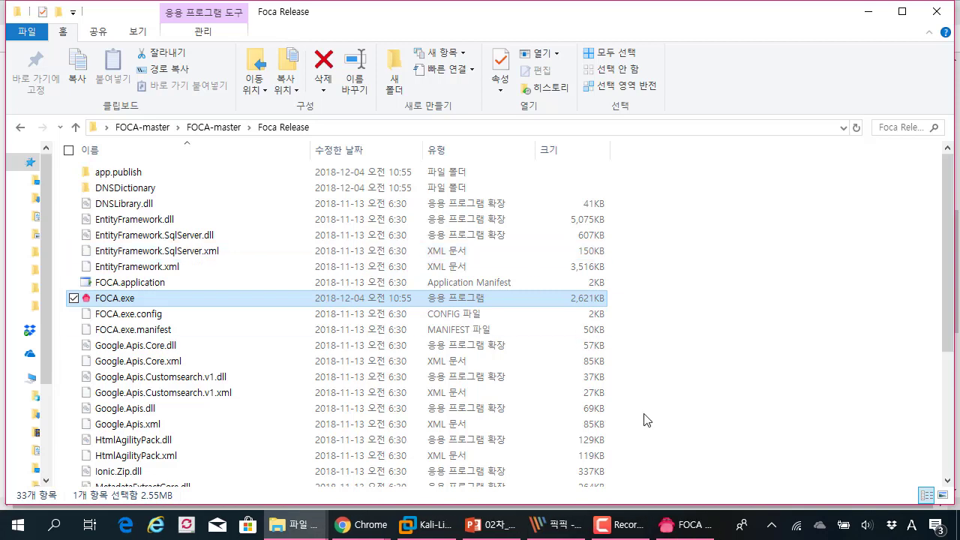
left_click(675, 525)
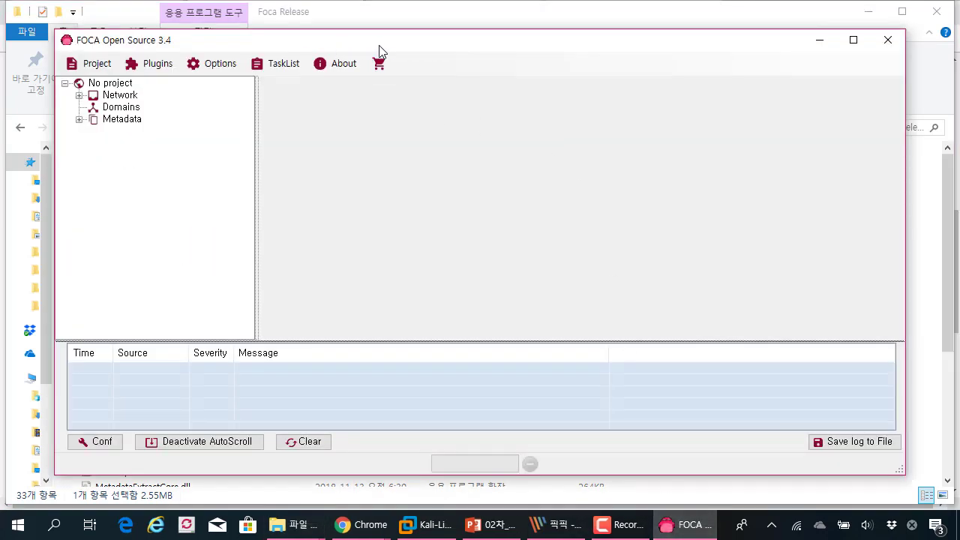
Reposition the FOCA window and maximize it.
left_click_drag(379, 48, 427, 33)
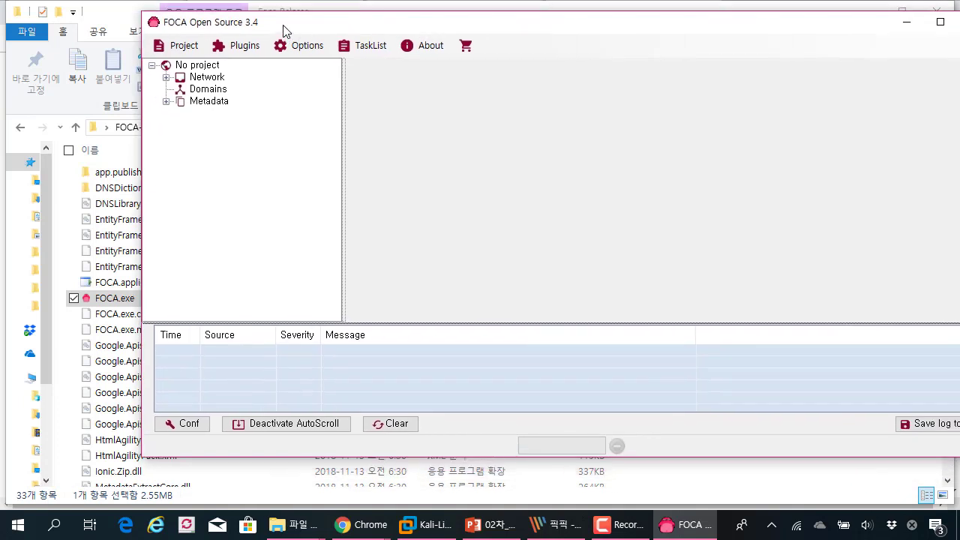
left_click_drag(285, 30, 194, 21)
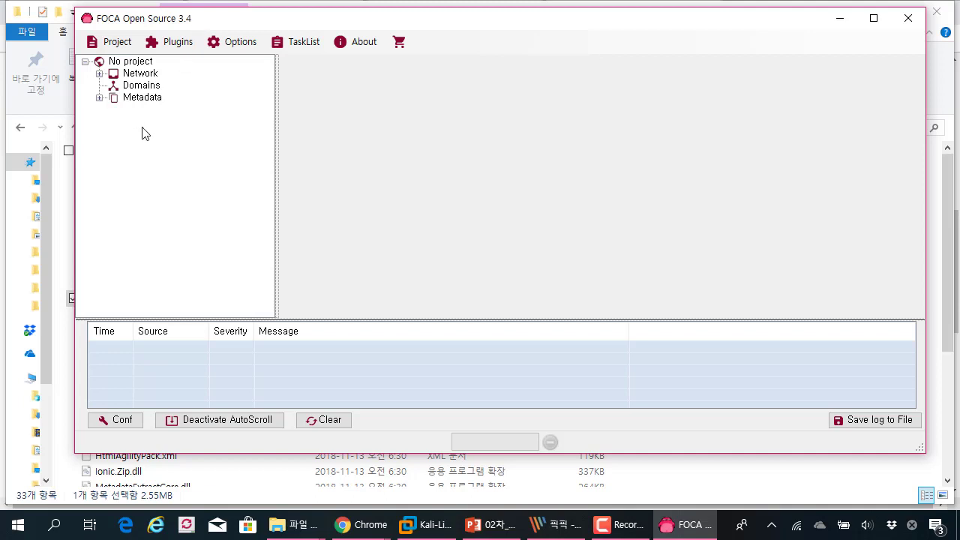
left_click_drag(167, 25, 148, 27)
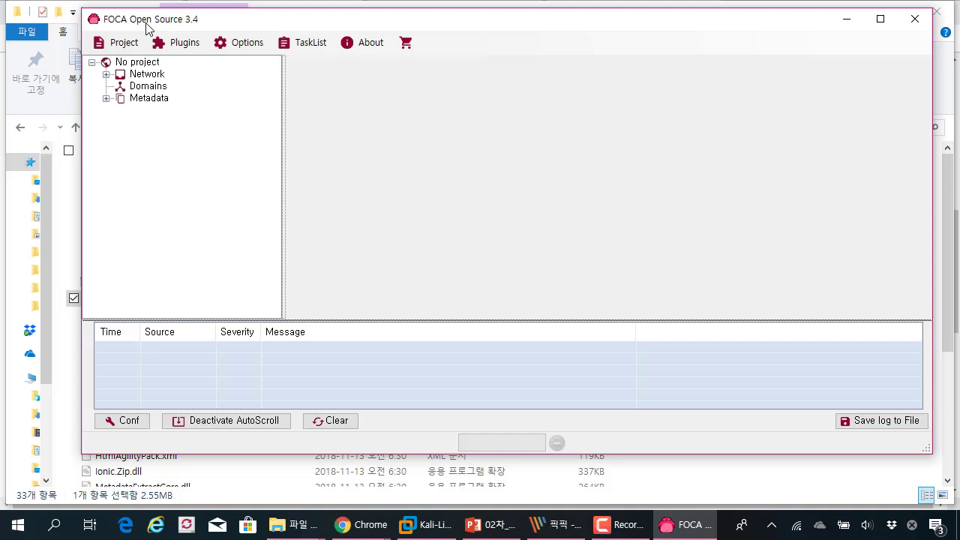
left_click_drag(147, 27, 125, 27)
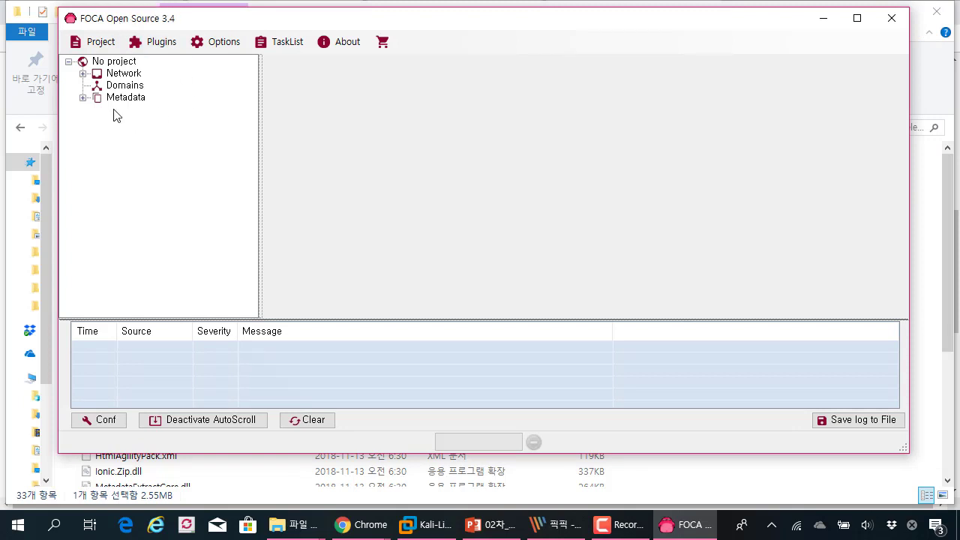
double_click(194, 26)
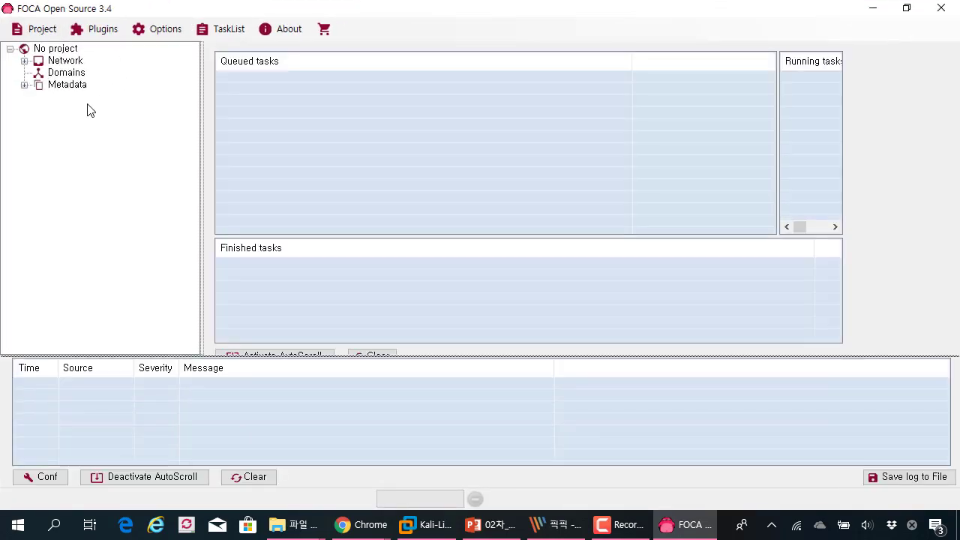
Start a new project and enter google.com as both the selected project and the project name.
left_click(43, 32)
left_click(60, 50)
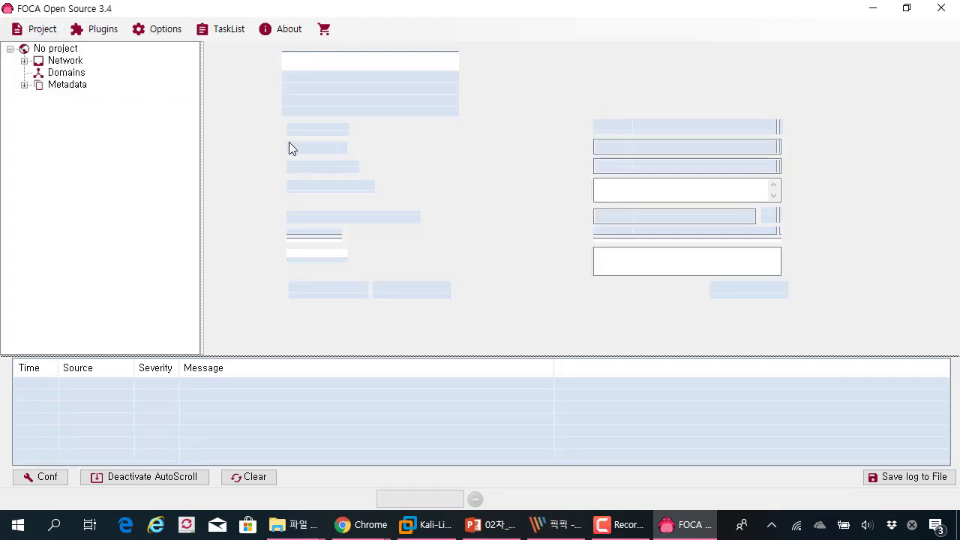
left_click(637, 126)
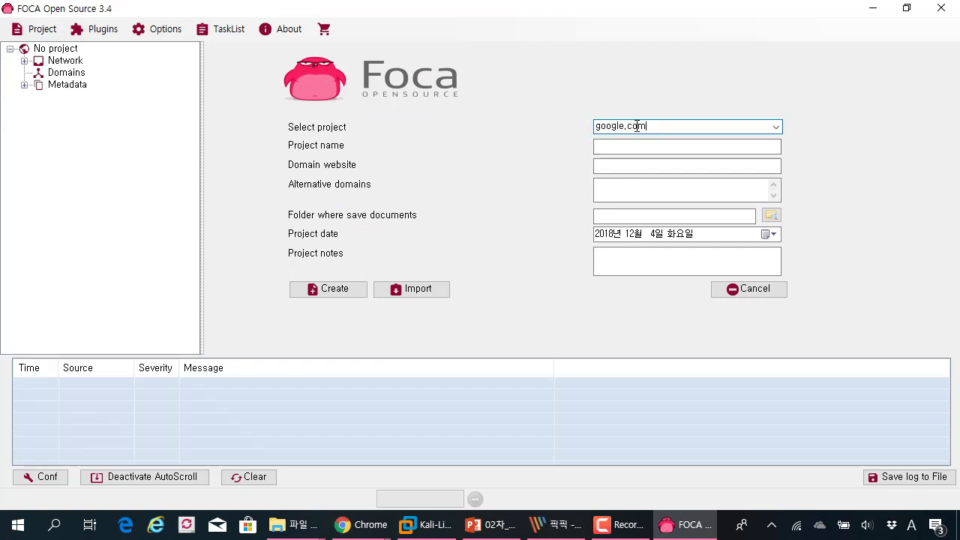
double_click(637, 126)
key("ctrl+c")
left_click(638, 145)
key("ctrl+v")
Set the project's domain website and alternative domains to google.com.
left_click(634, 167)
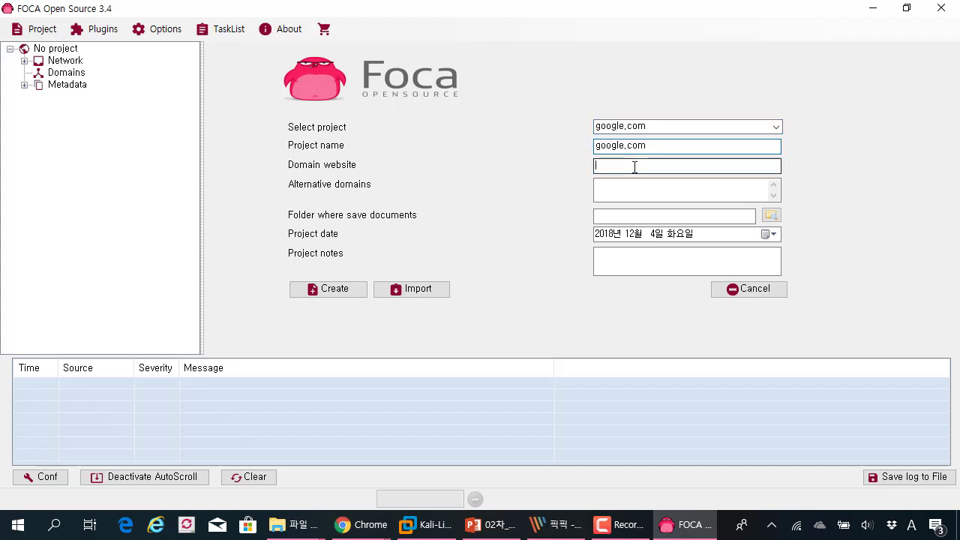
key("ctrl+v")
left_click_drag(657, 126, 573, 130)
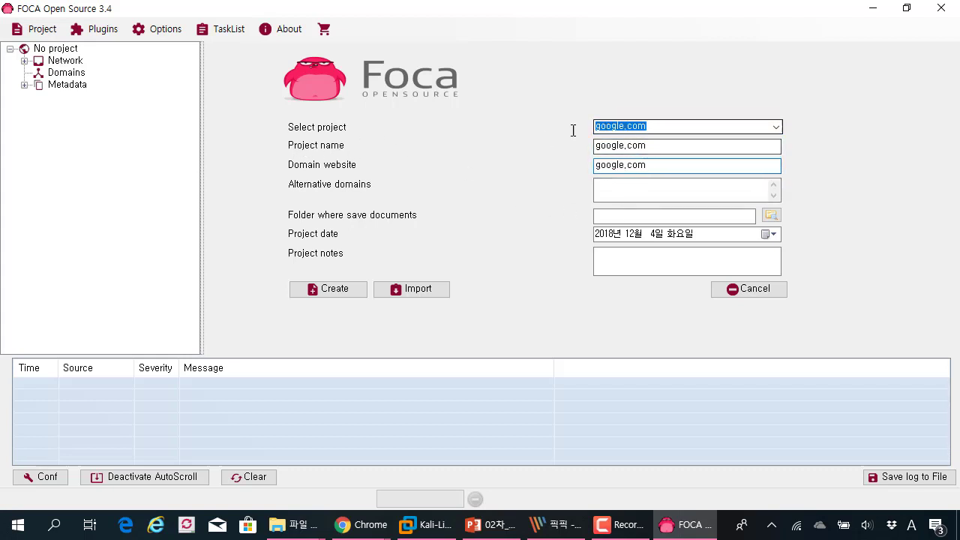
left_click(675, 164)
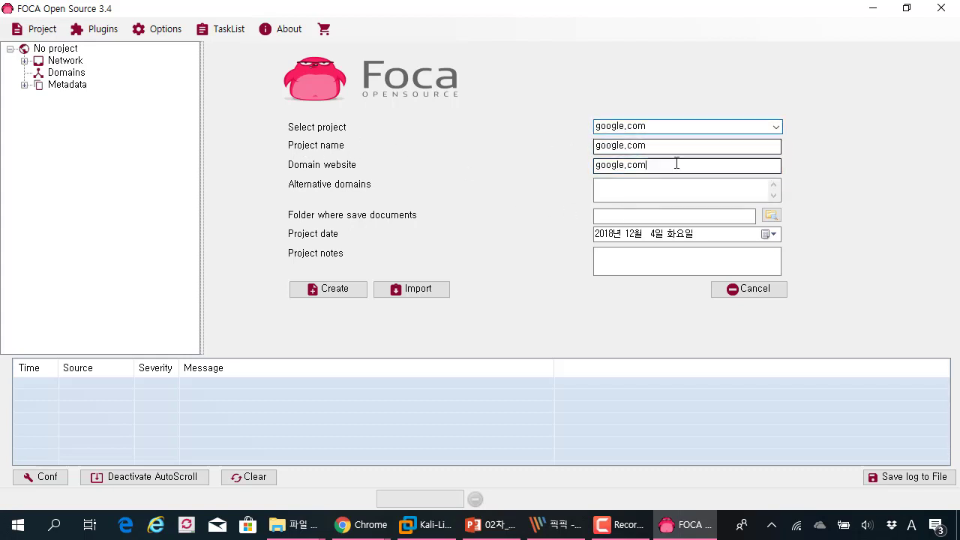
left_click(636, 196)
key("ctrl+v")
key("Tab")
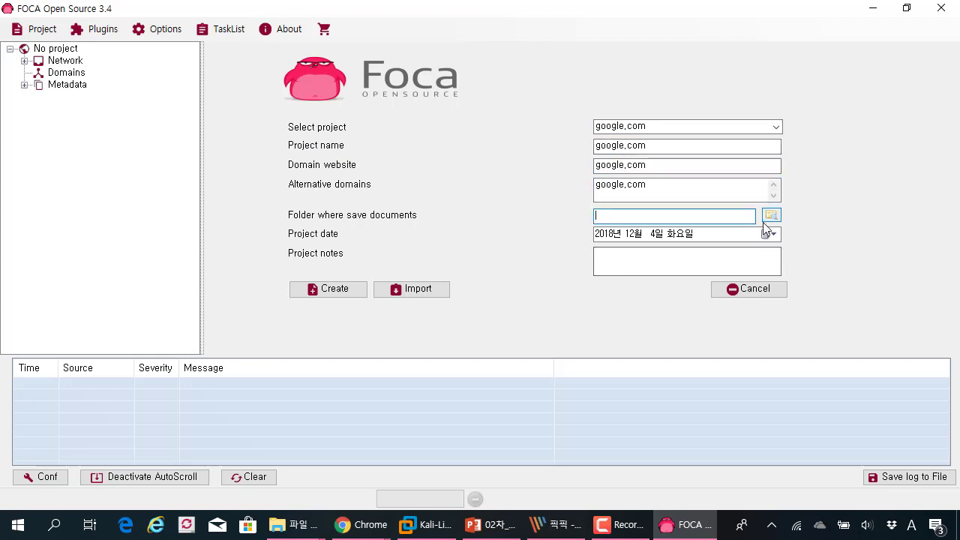
Choose the FOCA-master folder on the desktop for saving documents and create the project.
left_click(770, 216)
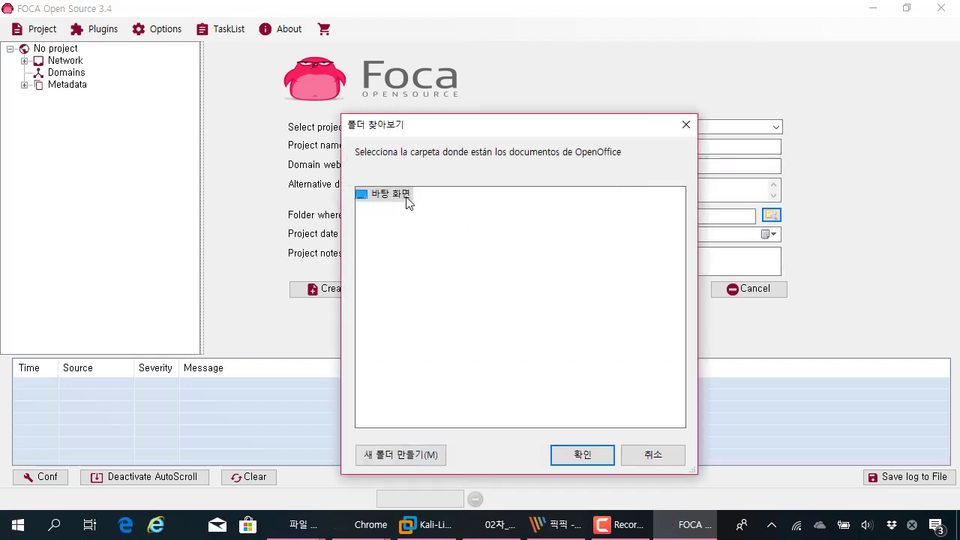
left_click(413, 358)
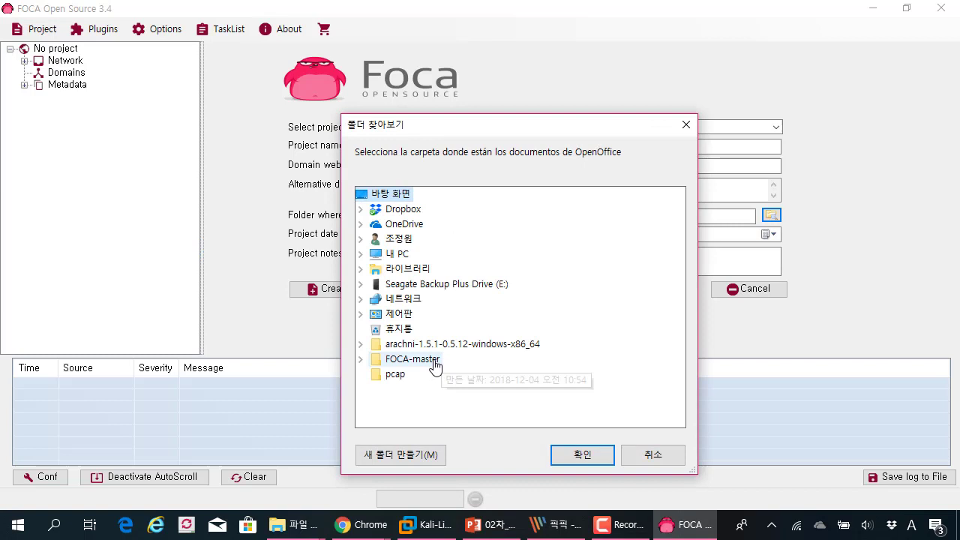
left_click(583, 453)
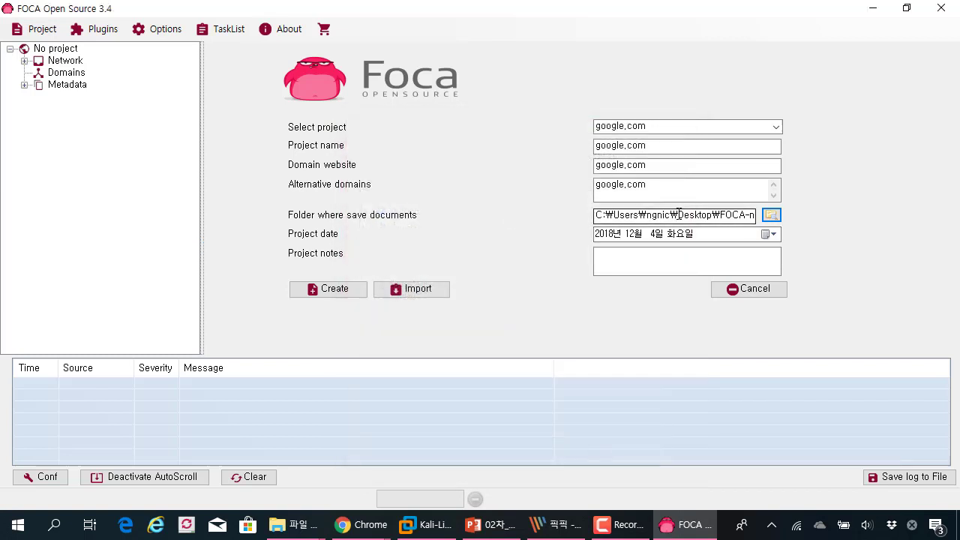
left_click_drag(679, 214, 863, 227)
left_click(660, 273)
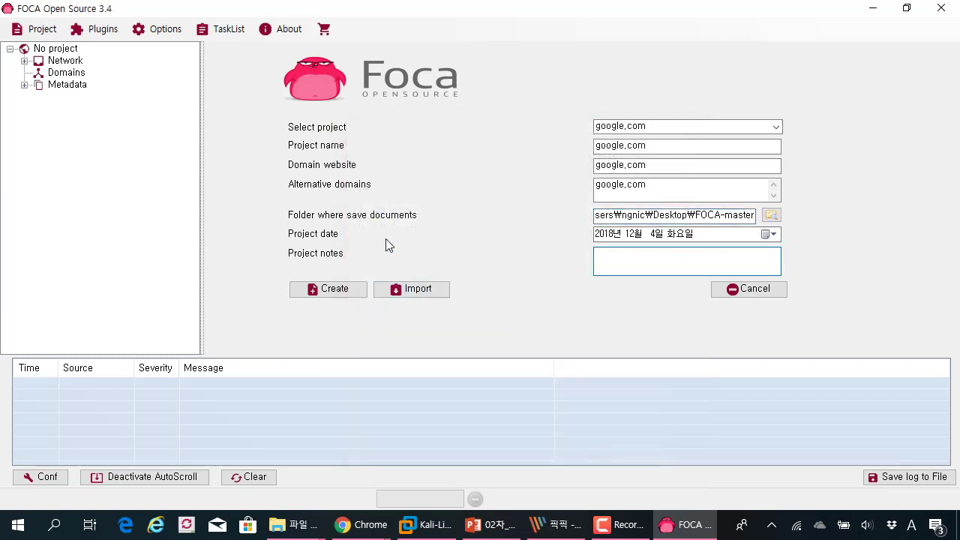
left_click(359, 289)
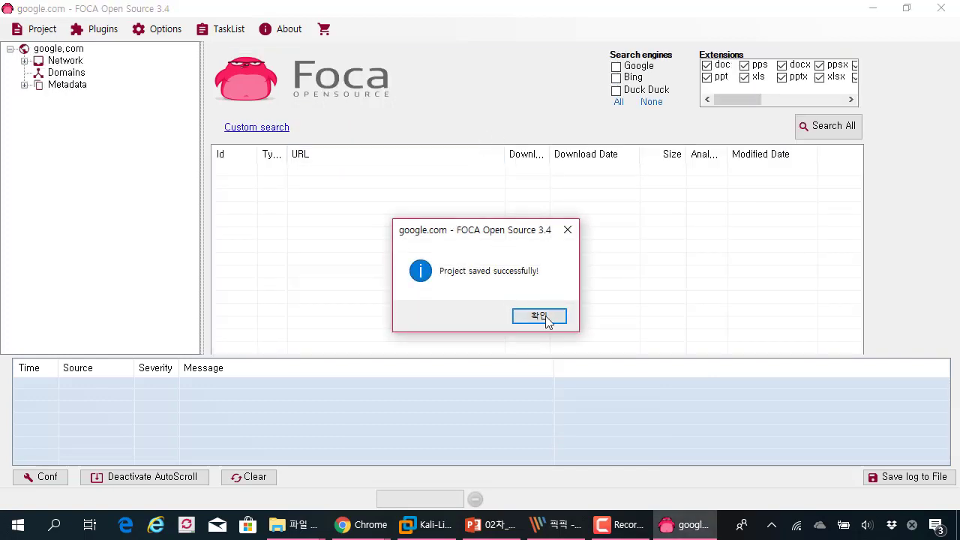
left_click(539, 316)
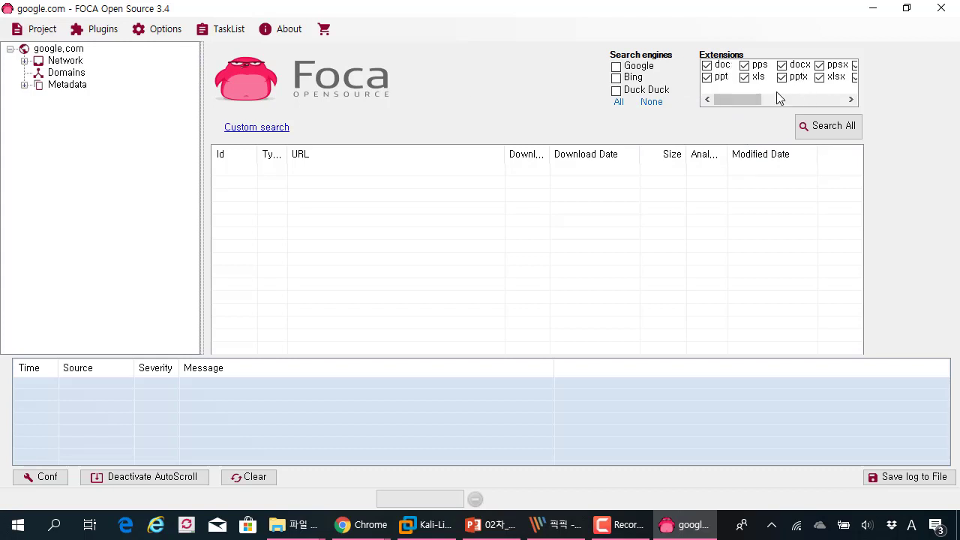
Review the selected document extensions and enable Google as the search engine.
left_click_drag(773, 101, 739, 105)
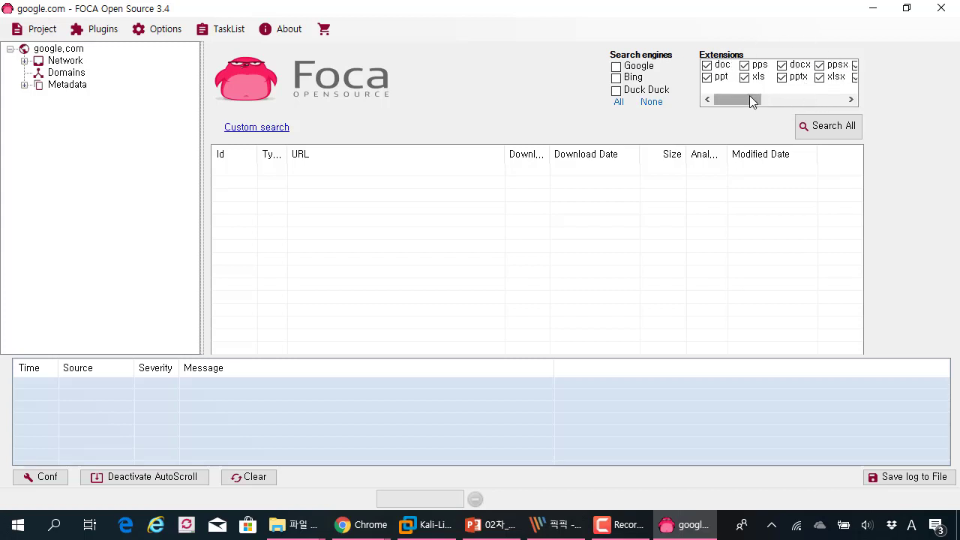
mouse_move(753, 102)
left_mouse_down()
mouse_move(839, 104)
mouse_move(740, 102)
left_mouse_up()
left_click(616, 67)
Look through the project's Network, Domains and Metadata sections, and start the search for all documents.
left_click(26, 63)
left_click(43, 99)
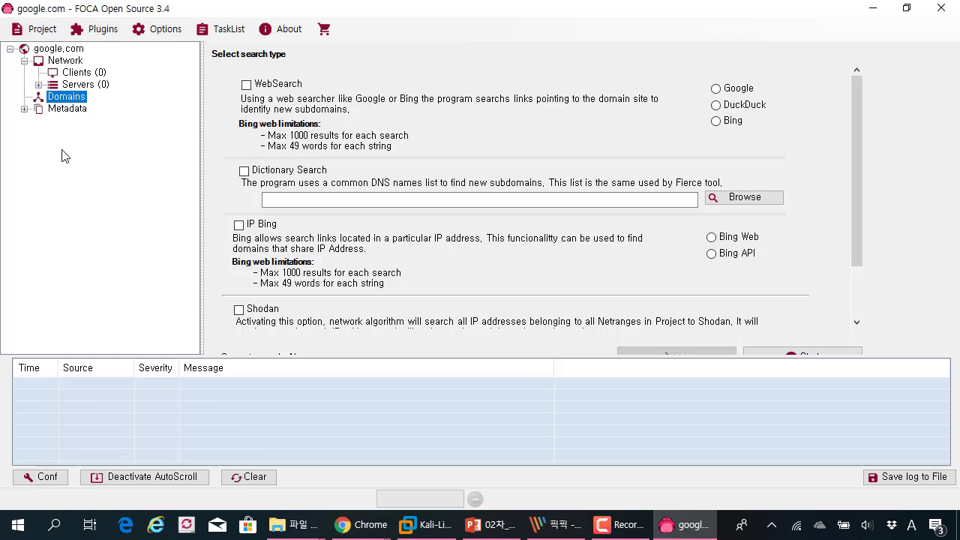
left_click(27, 110)
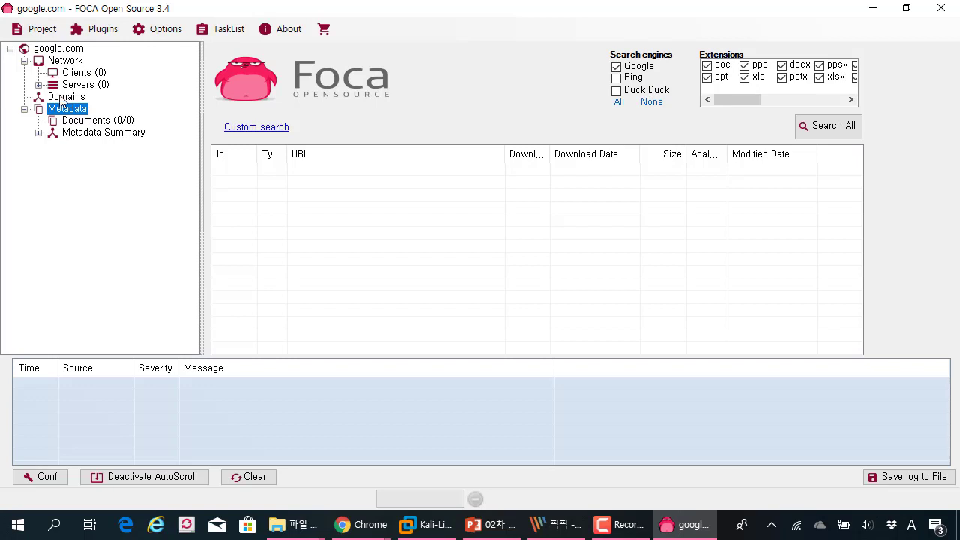
left_click(825, 128)
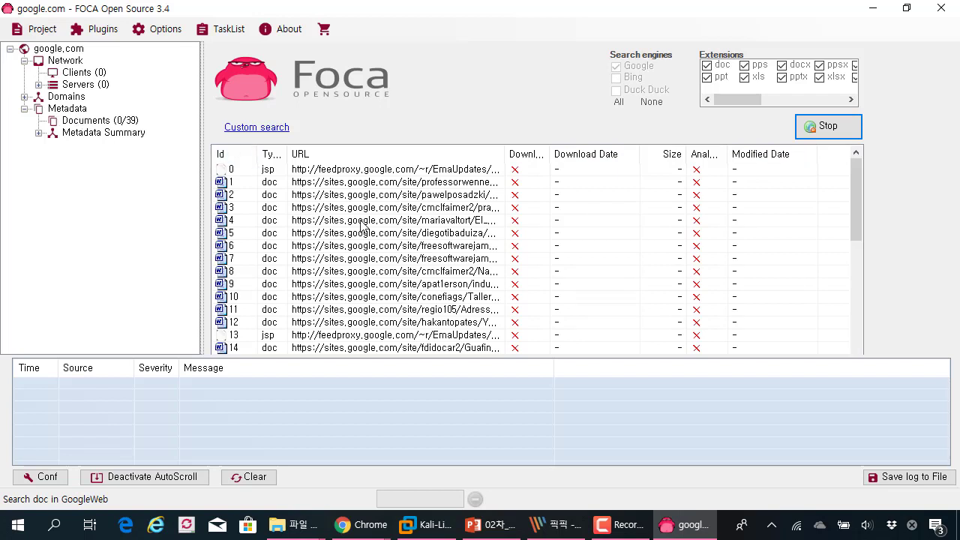
Widen the URL column and examine the found document URLs and the details of the google.com domain.
left_click_drag(505, 154, 591, 154)
left_click(25, 96)
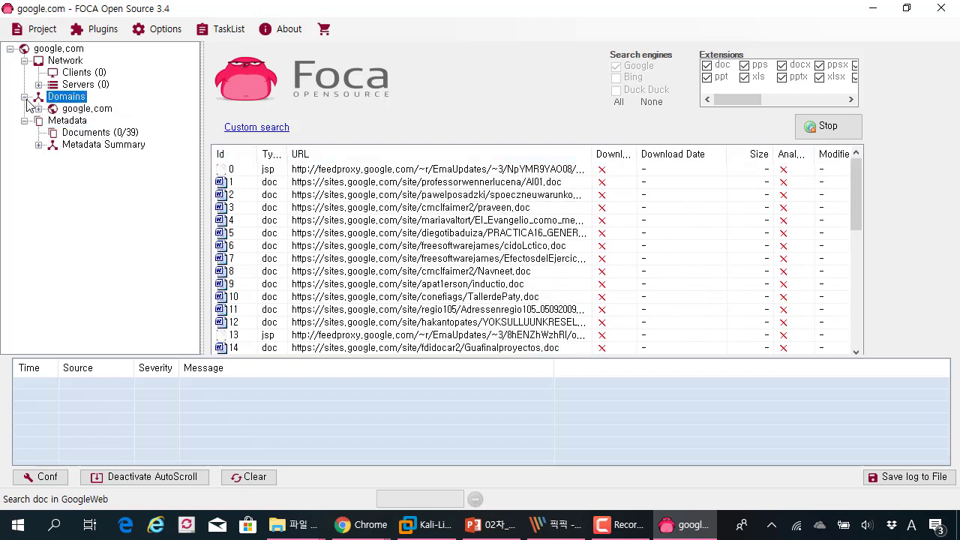
left_click(38, 109)
left_click(84, 109)
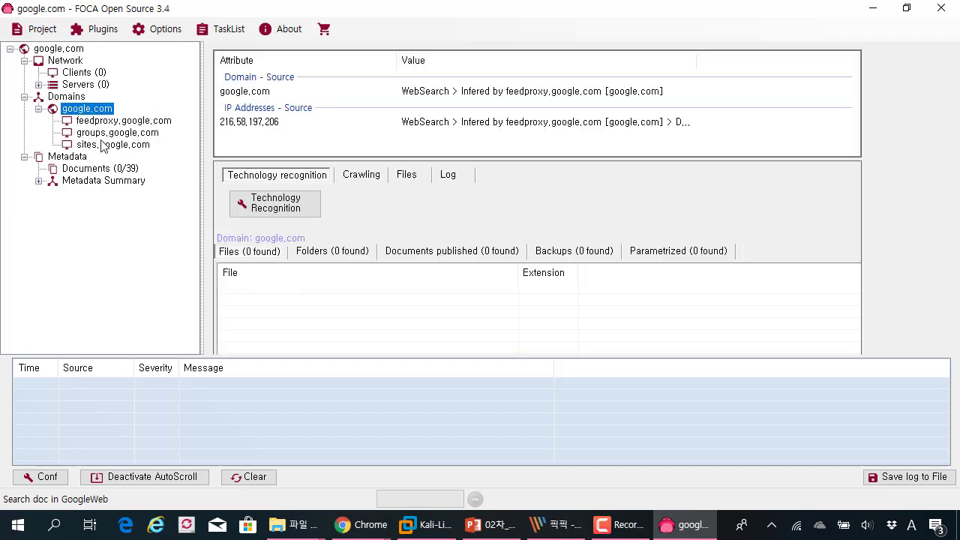
left_click(100, 169)
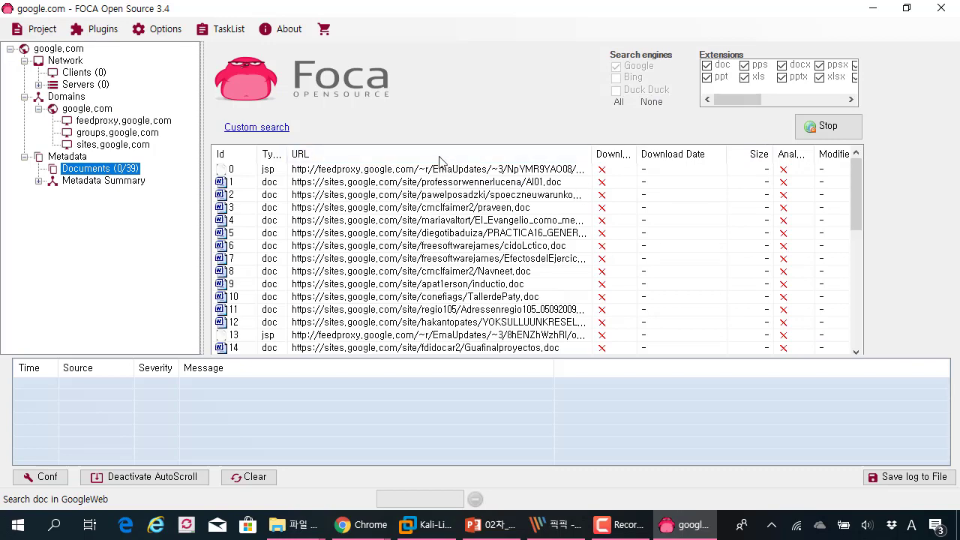
scroll(409, 244, "down", 8)
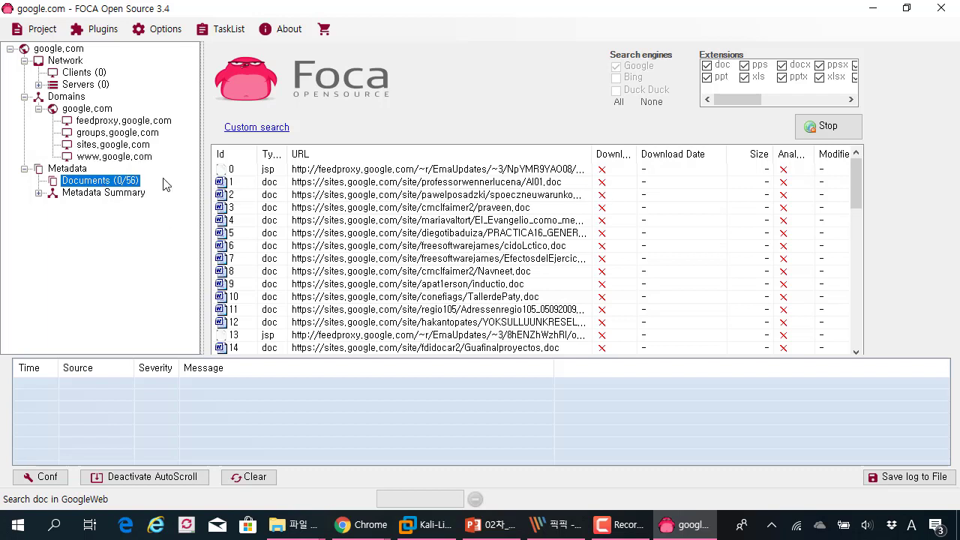
Stop the document search and start a WebSearch for subdomains of google.com from the Network section.
left_click(828, 126)
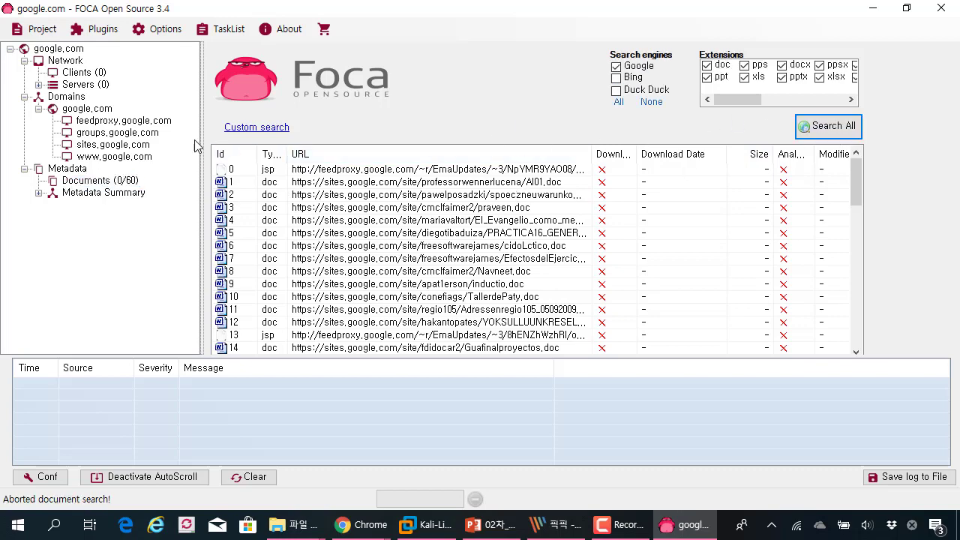
left_click(86, 98)
left_click(64, 59)
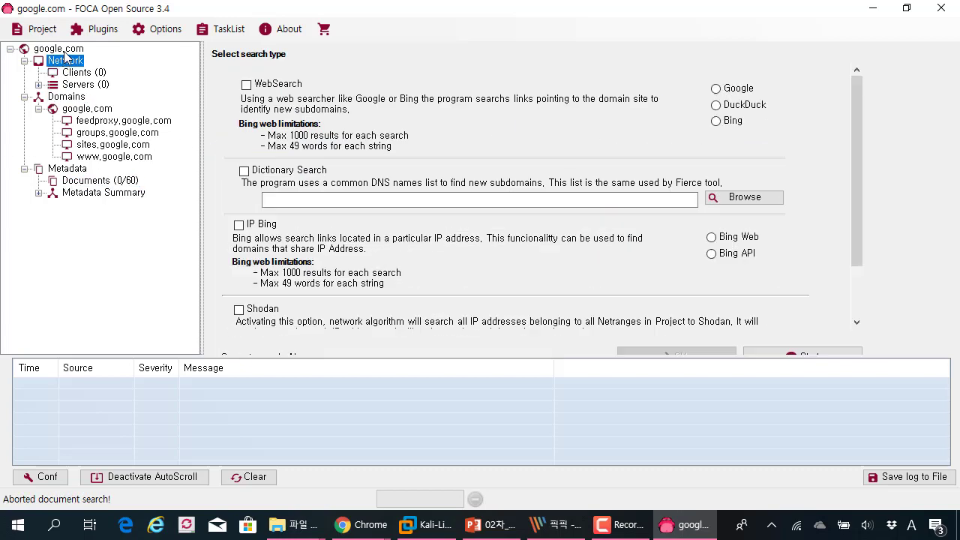
left_click(246, 85)
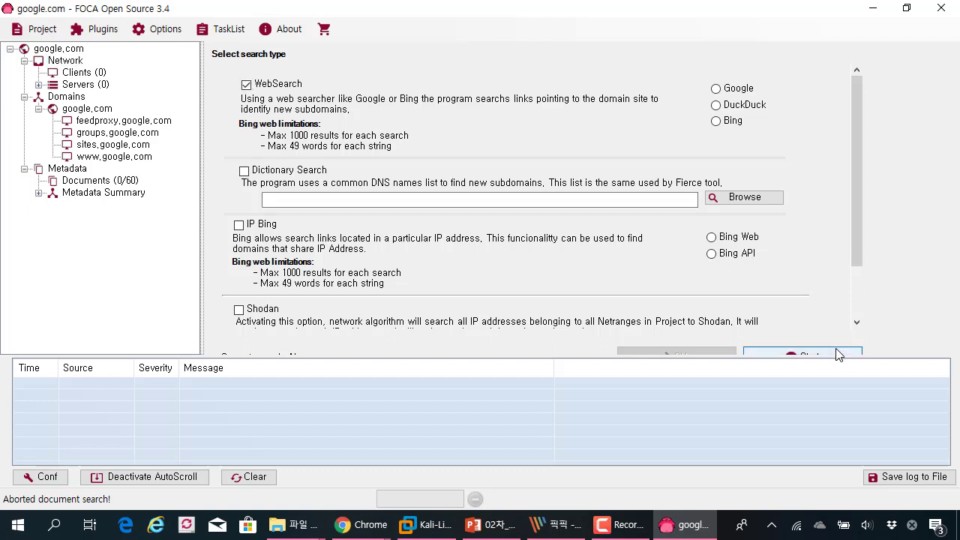
left_click(837, 354)
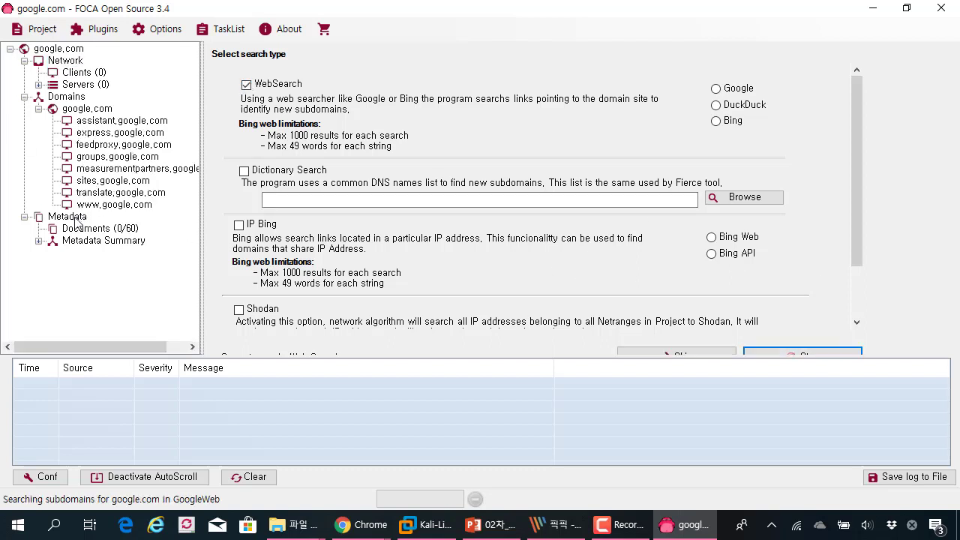
Widen the project tree and examine the subdomains listed under google.com.
left_click(65, 50)
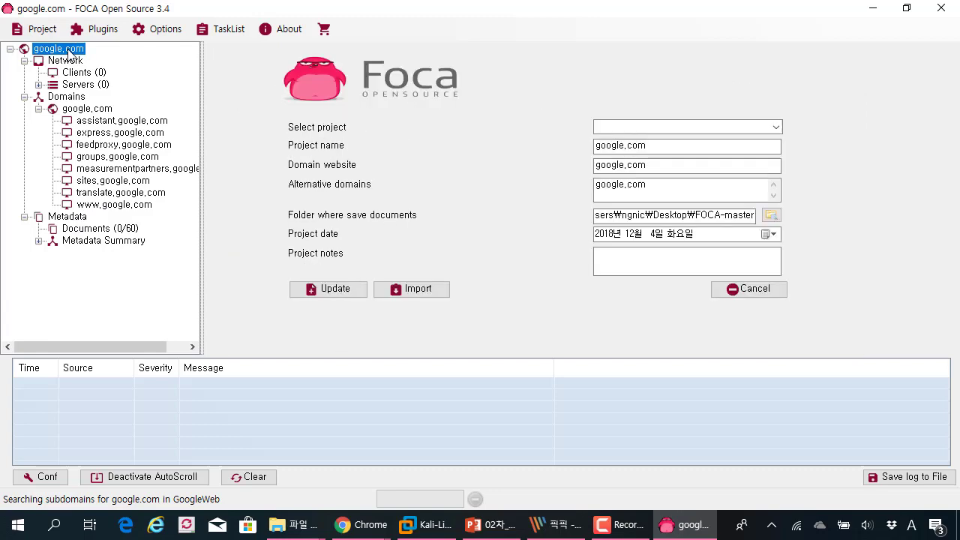
left_click(60, 97)
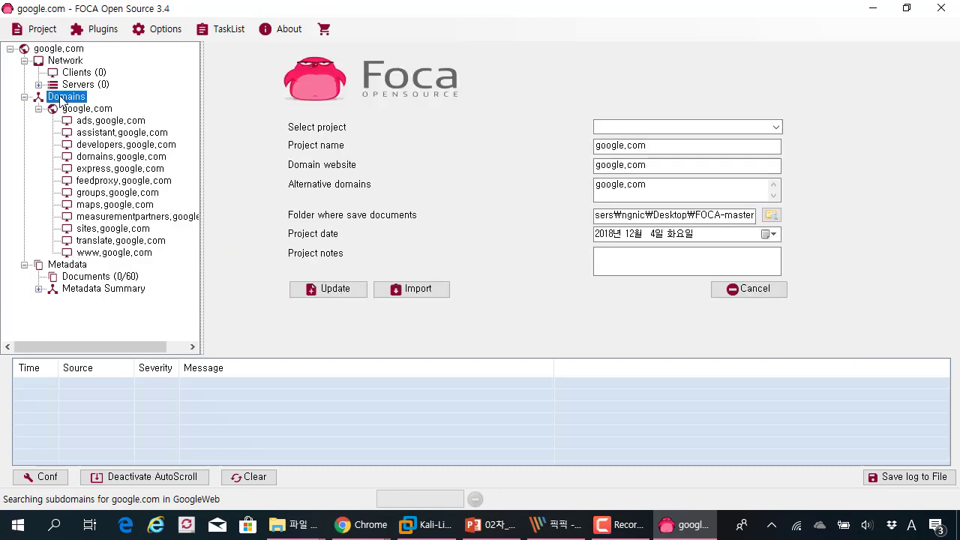
left_click(72, 264)
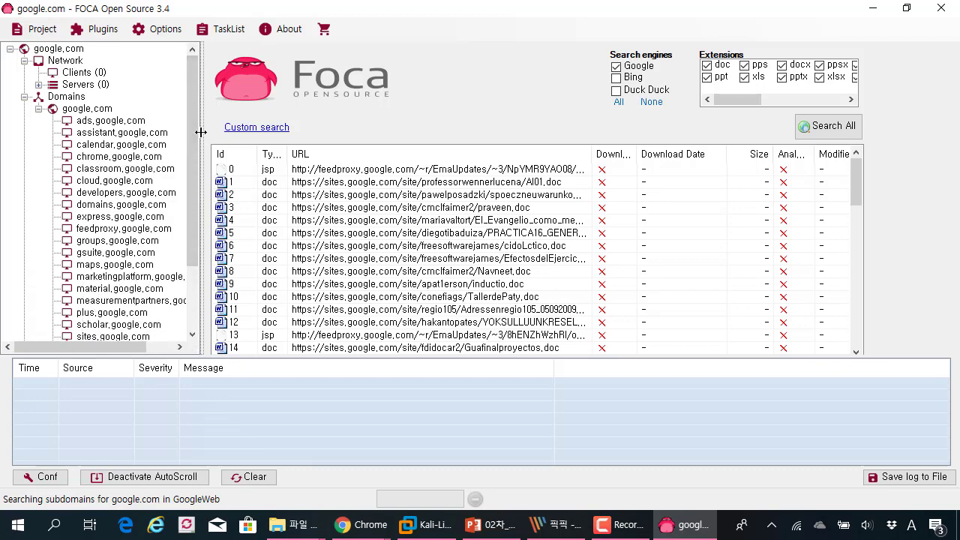
left_click_drag(201, 141, 276, 173)
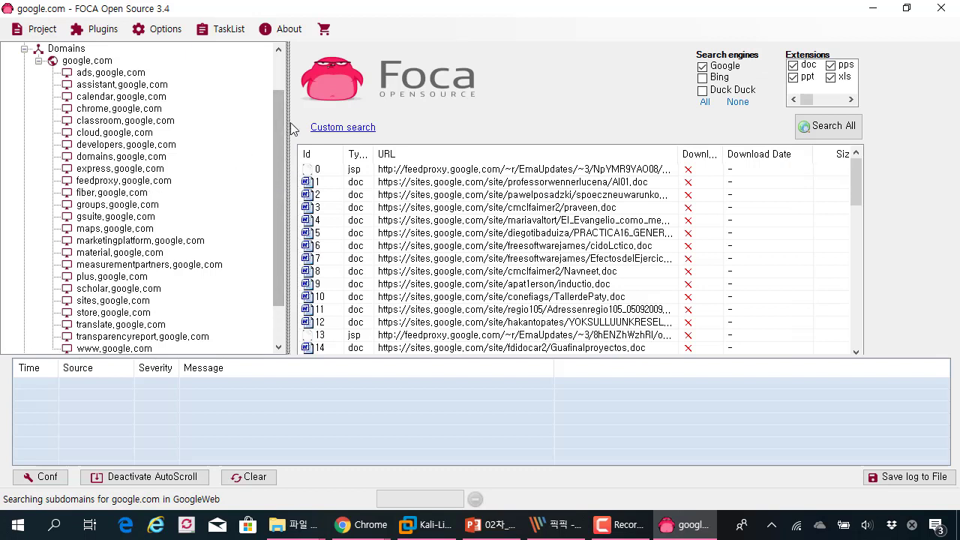
scroll(215, 264, "down", 2)
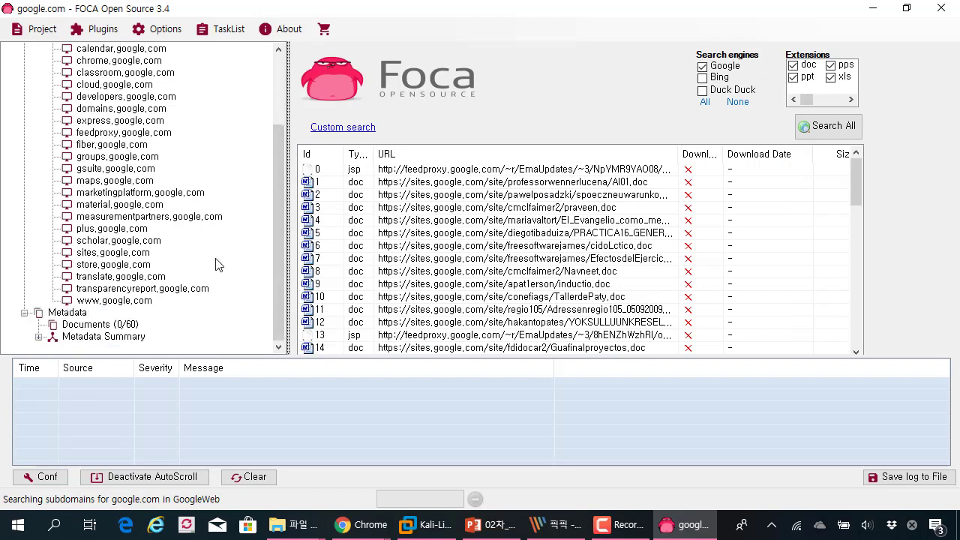
scroll(127, 218, "up", 5)
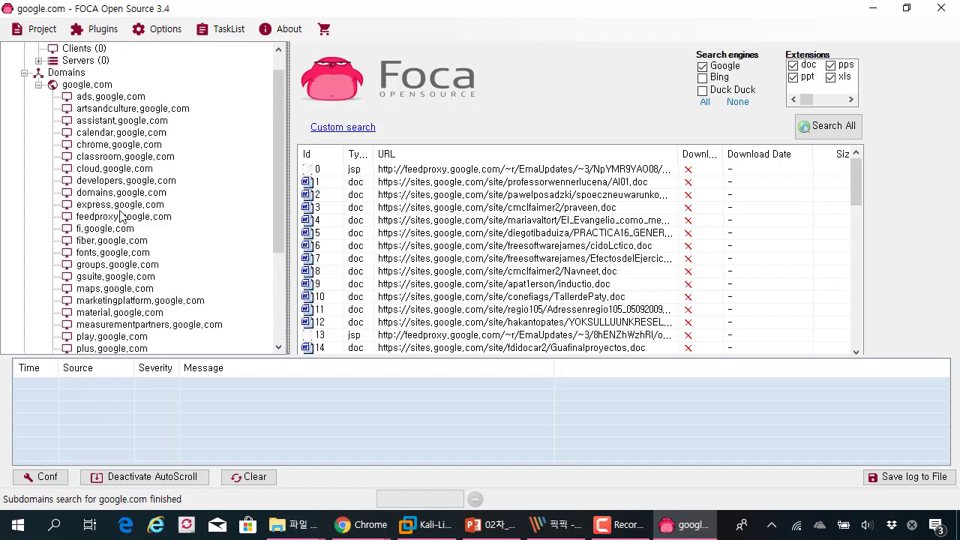
View the domain sources, IP addresses and files of individual subdomains, including ads, calendar, developers, express and fiber.google.com.
left_click(113, 120)
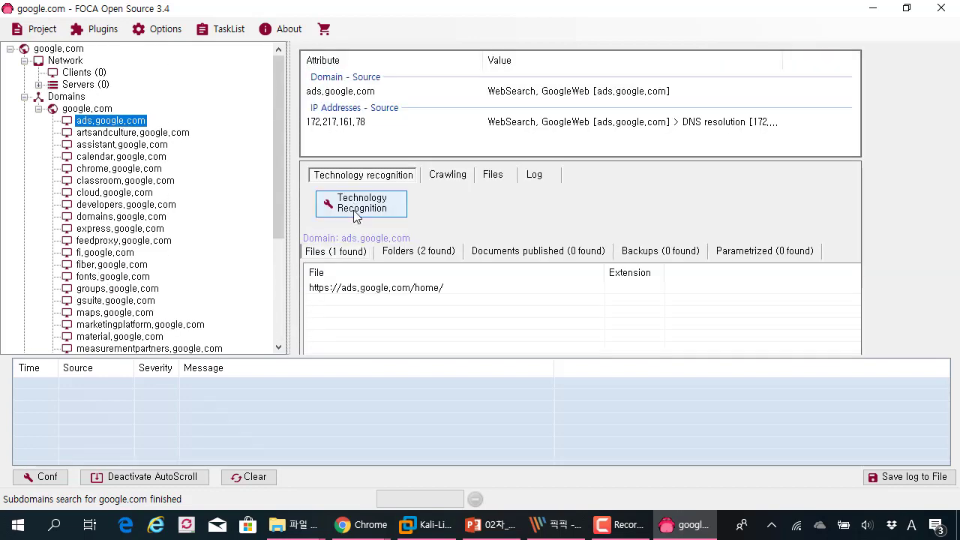
left_click(147, 181)
left_click(144, 156)
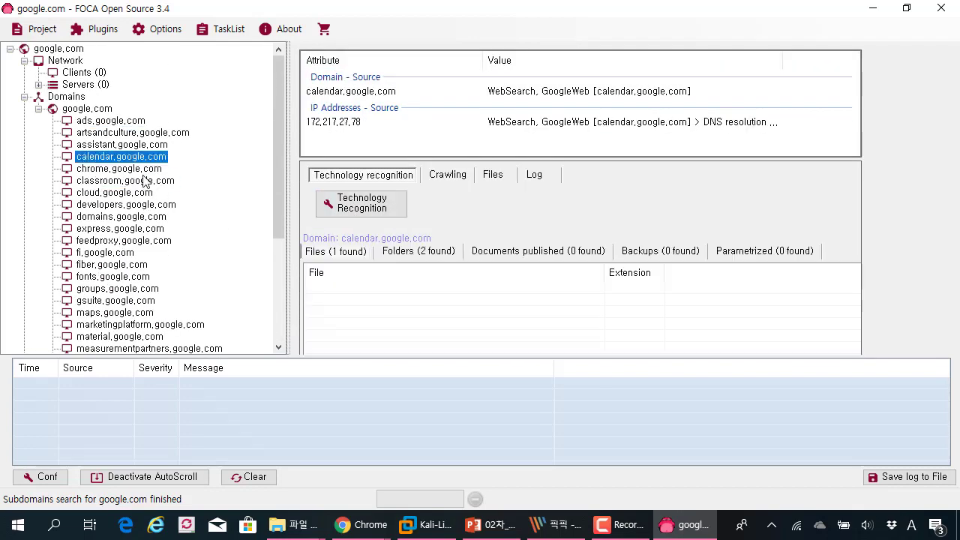
left_click(144, 181)
left_click(146, 204)
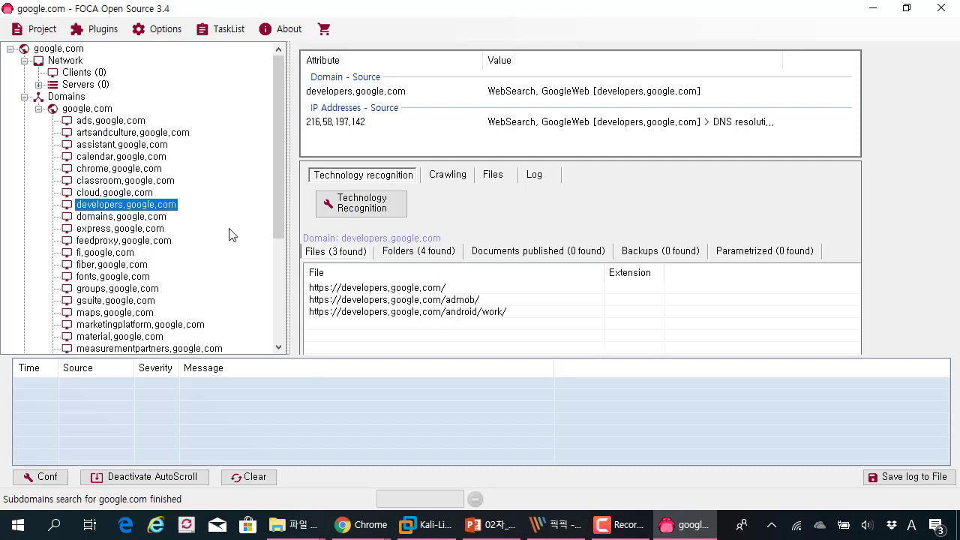
left_click(142, 217)
left_click(135, 204)
left_click(128, 229)
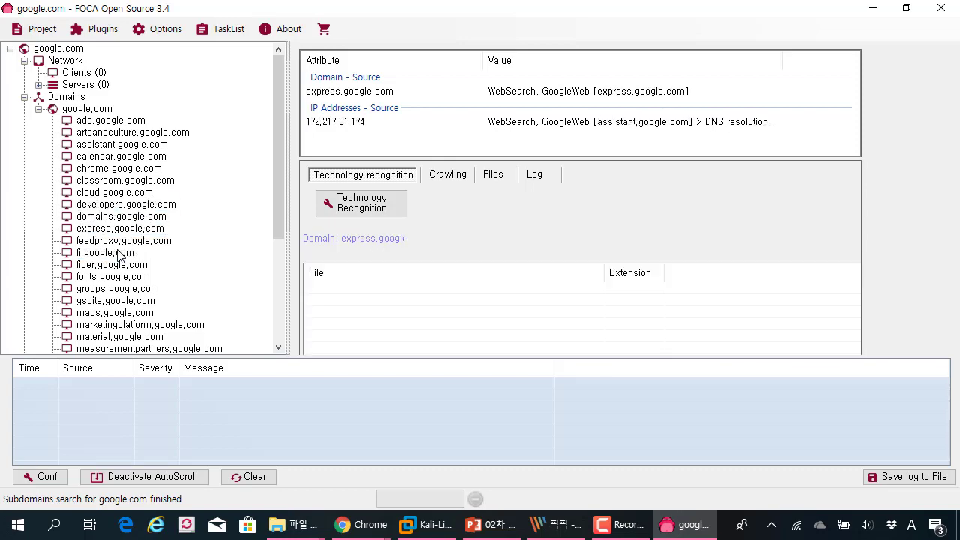
left_click(119, 253)
left_click(114, 265)
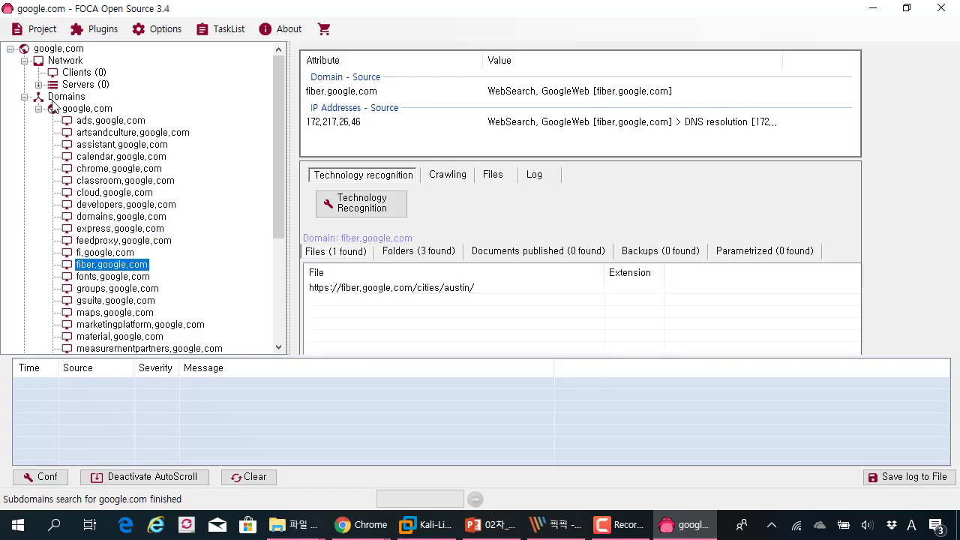
Open the project's Metadata documents and start a search for all selected document types.
scroll(237, 191, "down", 5)
left_click(114, 327)
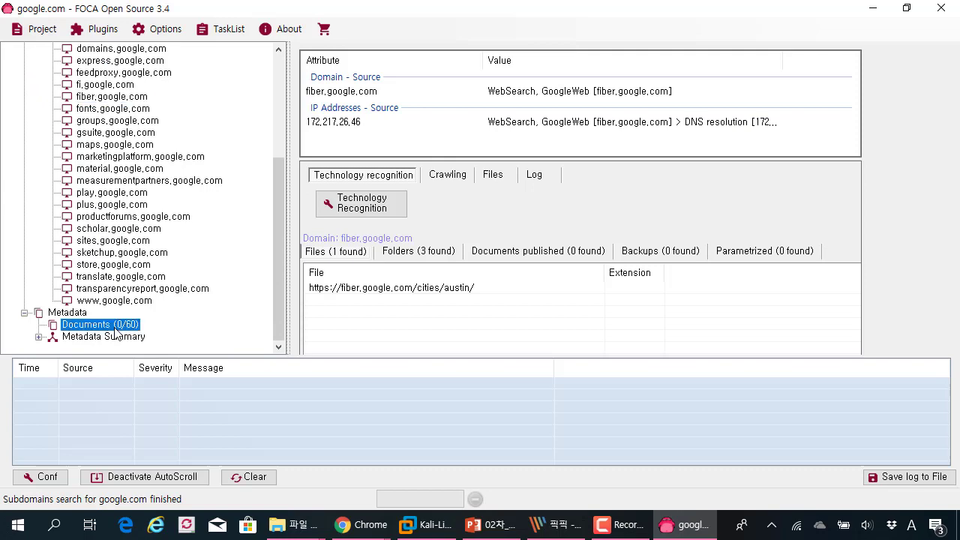
left_click(818, 126)
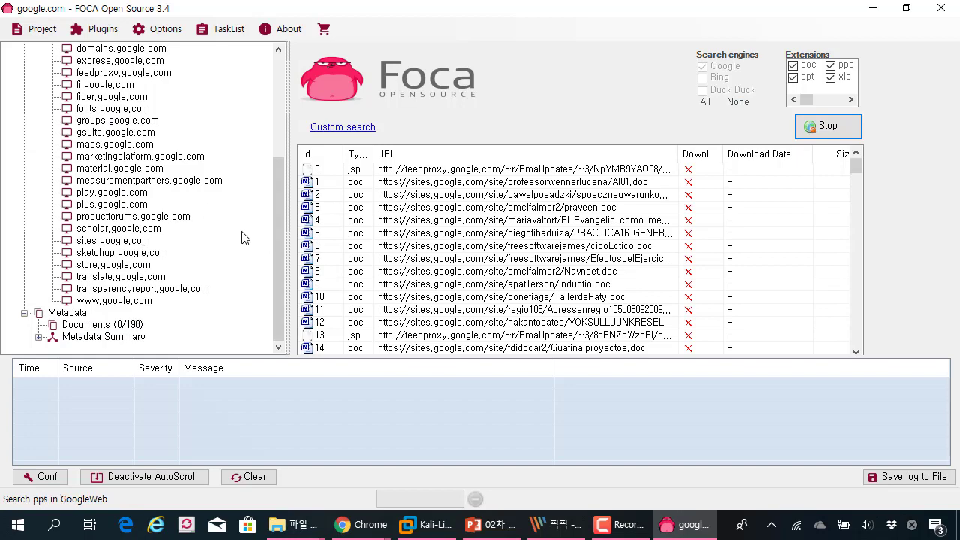
View the files and folders of fonts.google.com and the published documents of feedproxy.google.com.
left_click(154, 131)
left_click(154, 110)
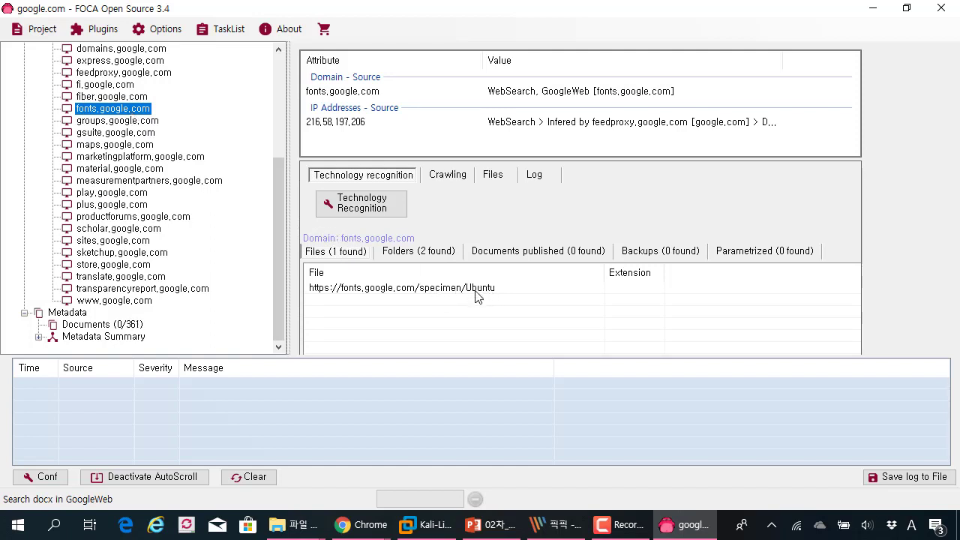
left_click(444, 255)
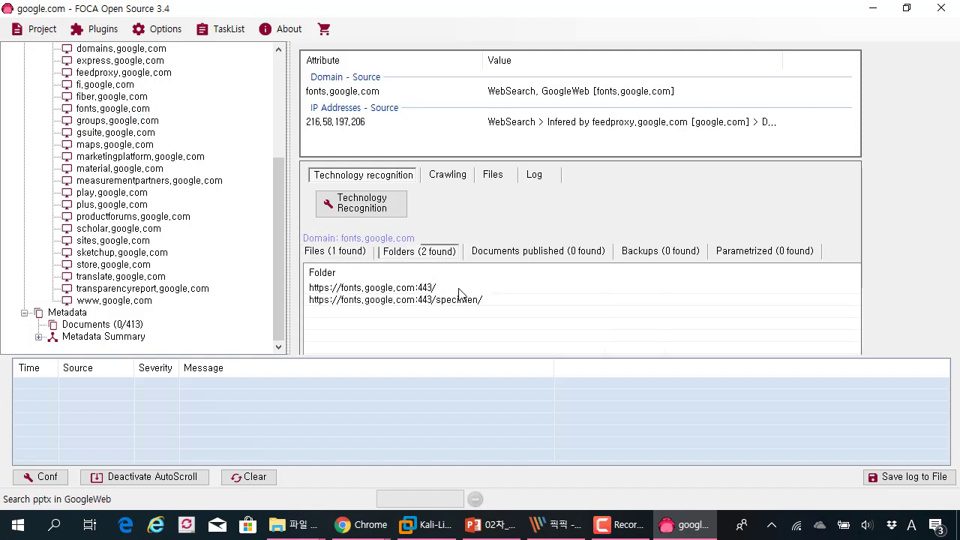
left_click(154, 73)
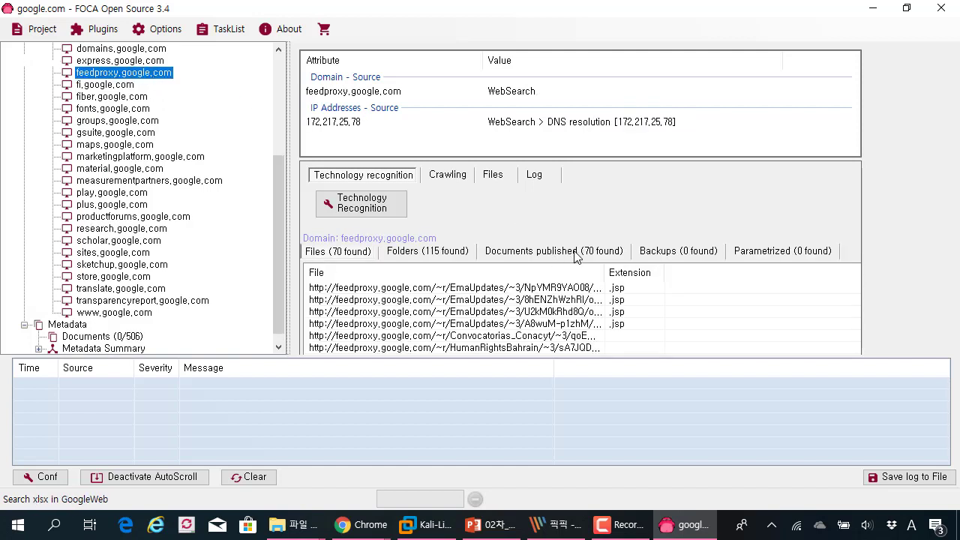
left_click(532, 253)
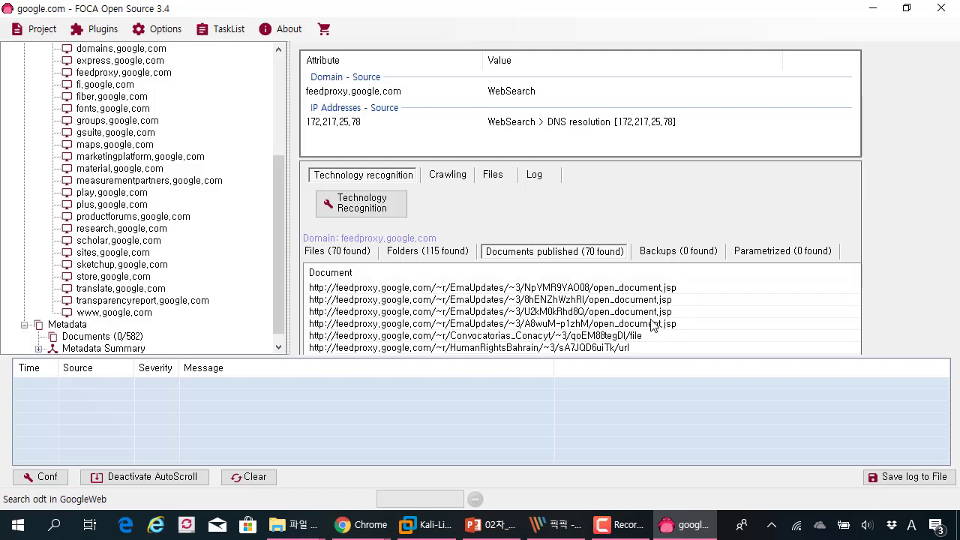
scroll(653, 312, "down", 5)
scroll(165, 180, "up", 5)
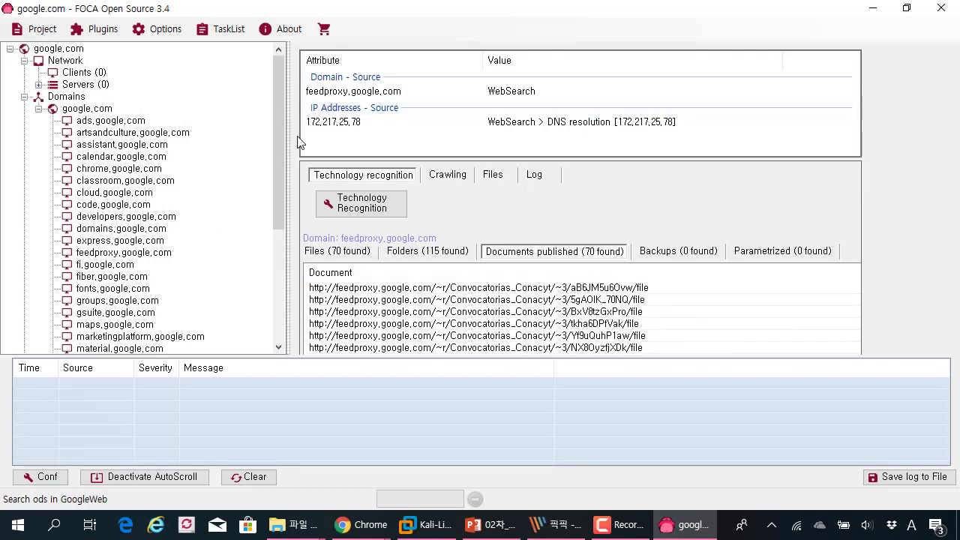
Review the google.com project settings, and stop the running document search from the Metadata documents.
left_click(68, 60)
left_click(70, 49)
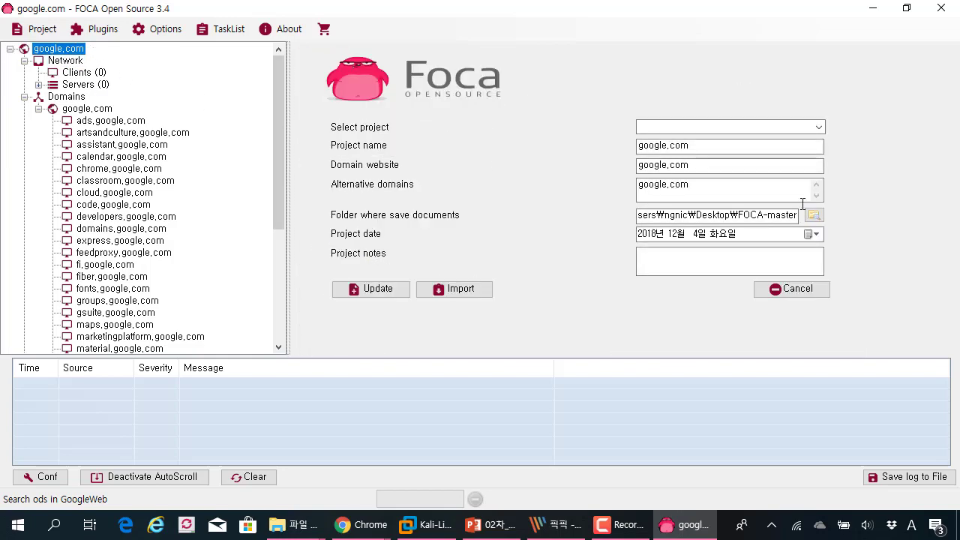
scroll(81, 162, "down", 5)
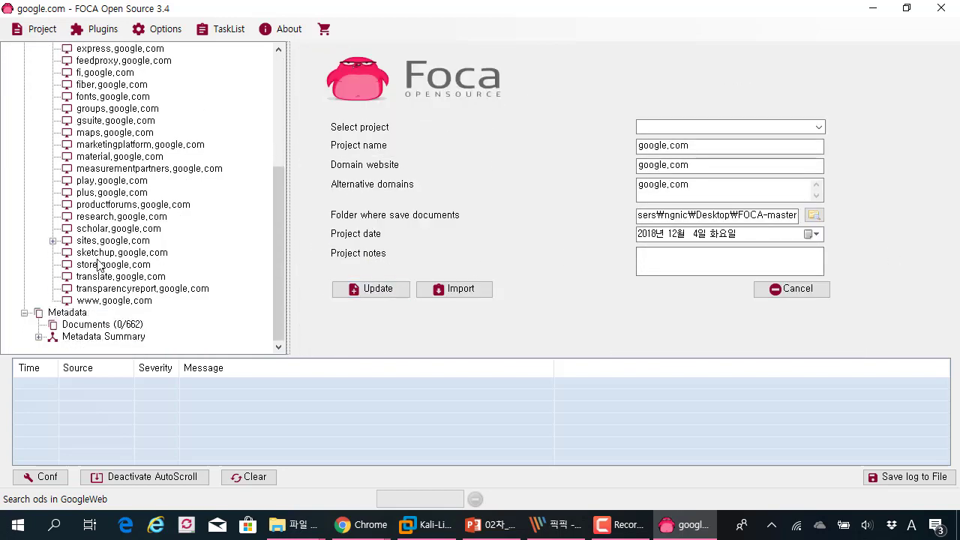
left_click(78, 324)
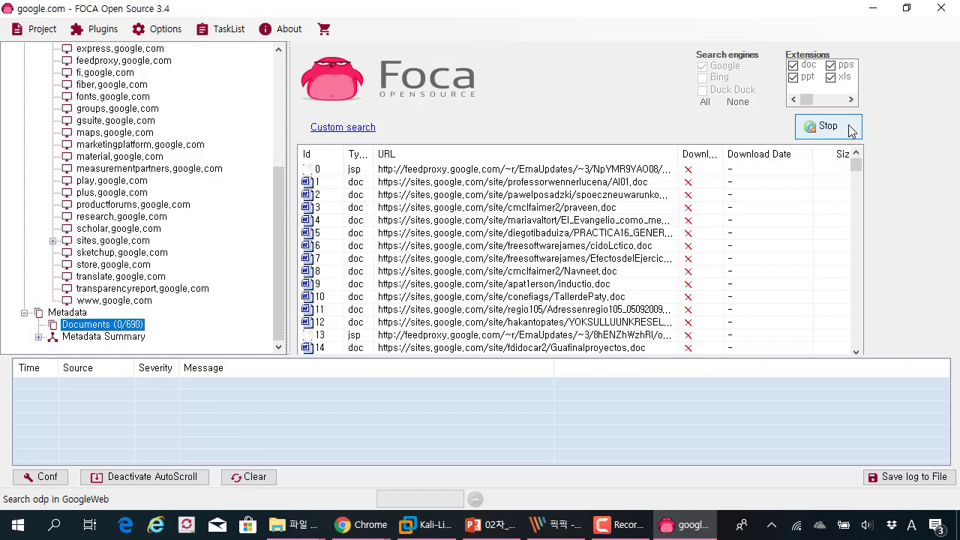
left_click(846, 128)
Adjust the URL column width, examine the found document URLs and open the available actions for document 67.
scroll(614, 246, "down", 10)
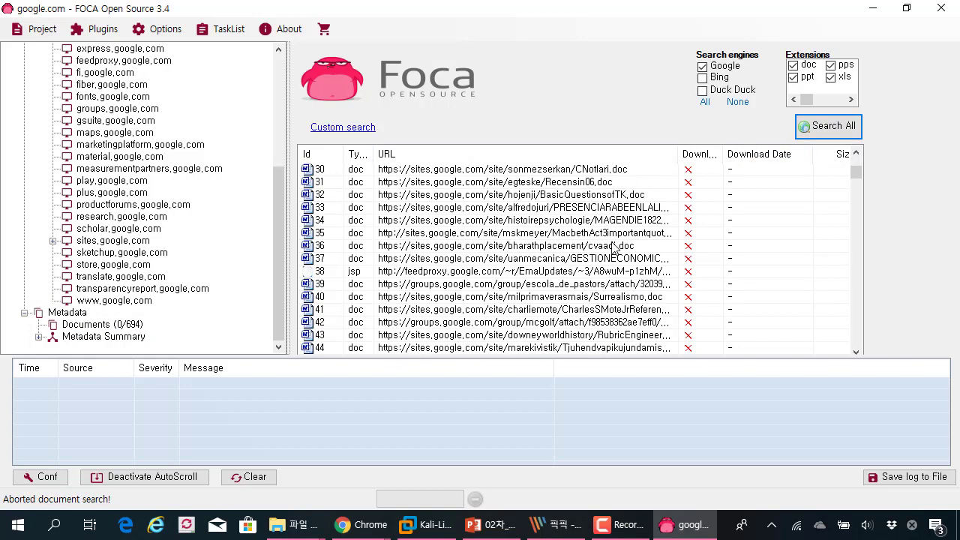
left_click_drag(679, 154, 726, 154)
scroll(628, 216, "down", 7)
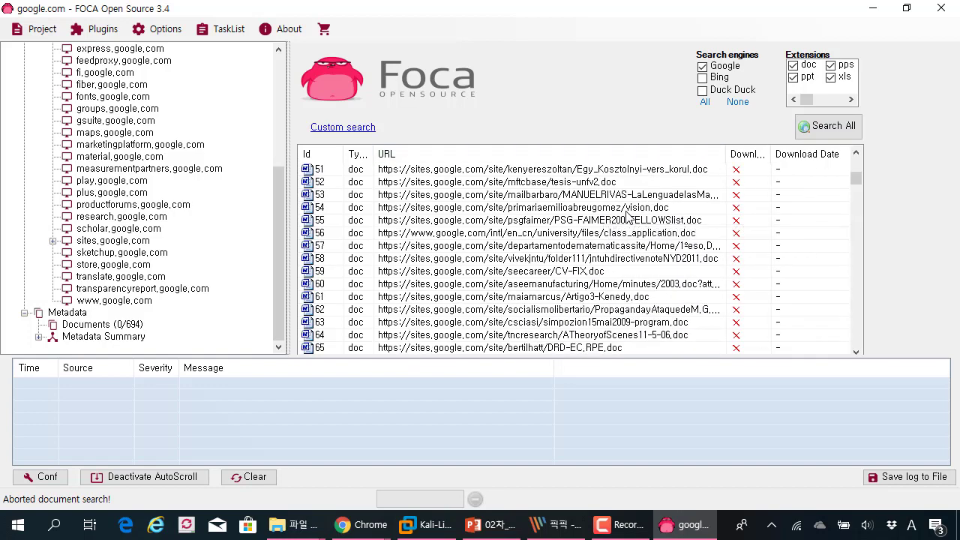
scroll(628, 216, "down", 2)
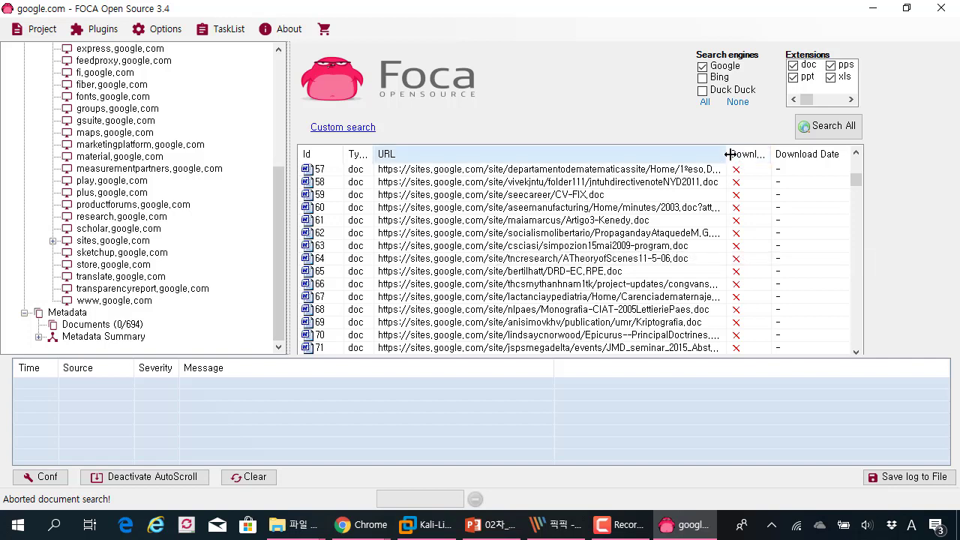
left_click_drag(726, 154, 689, 161)
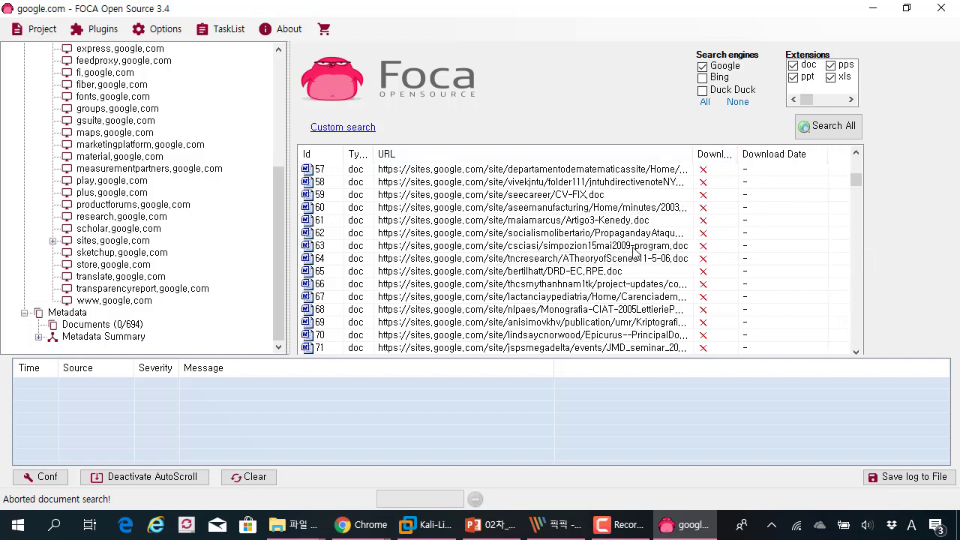
scroll(632, 252, "down", 3)
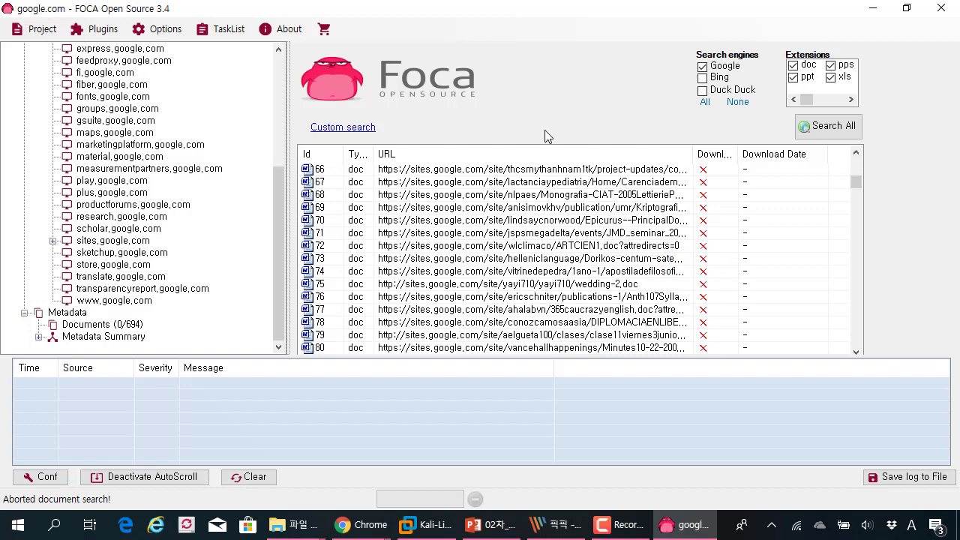
left_click(600, 183)
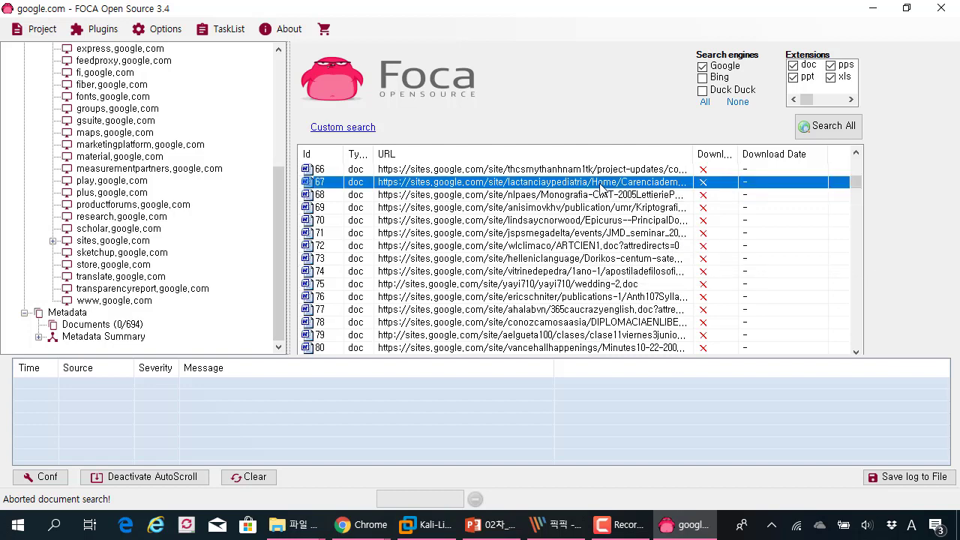
right_click(600, 185)
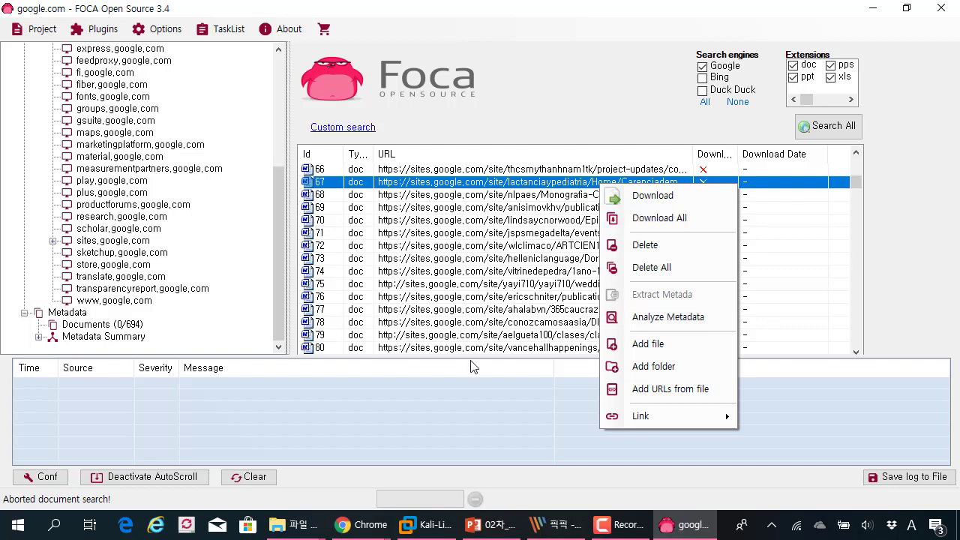
Switch to Chrome and look through the Google results for PDF files about hacking on google.com, then return to FOCA.
left_click(367, 527)
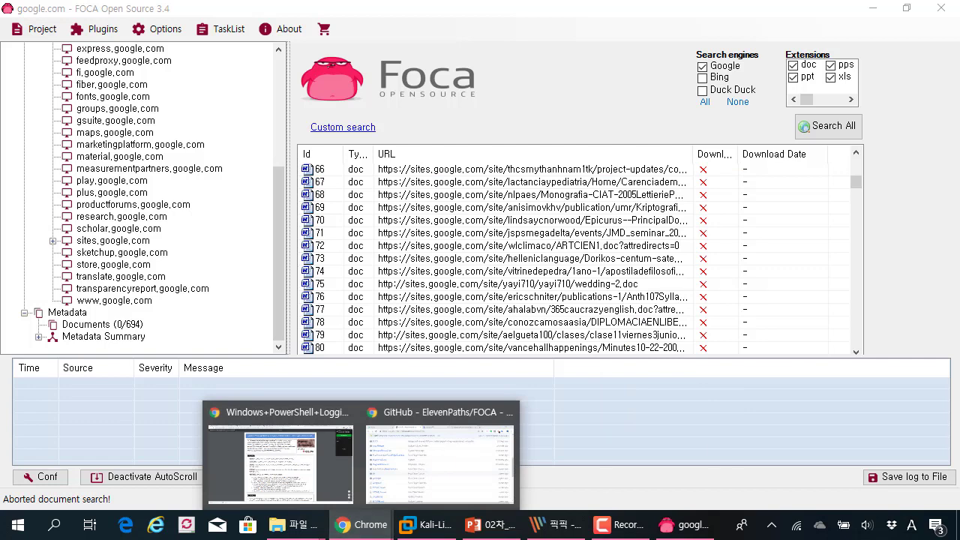
left_click(440, 461)
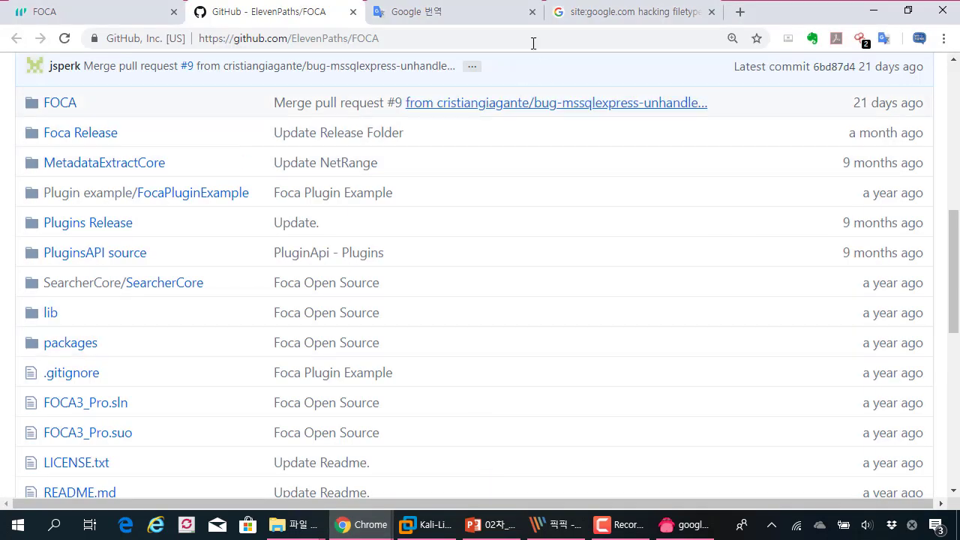
left_click(582, 13)
scroll(371, 210, "down", 3)
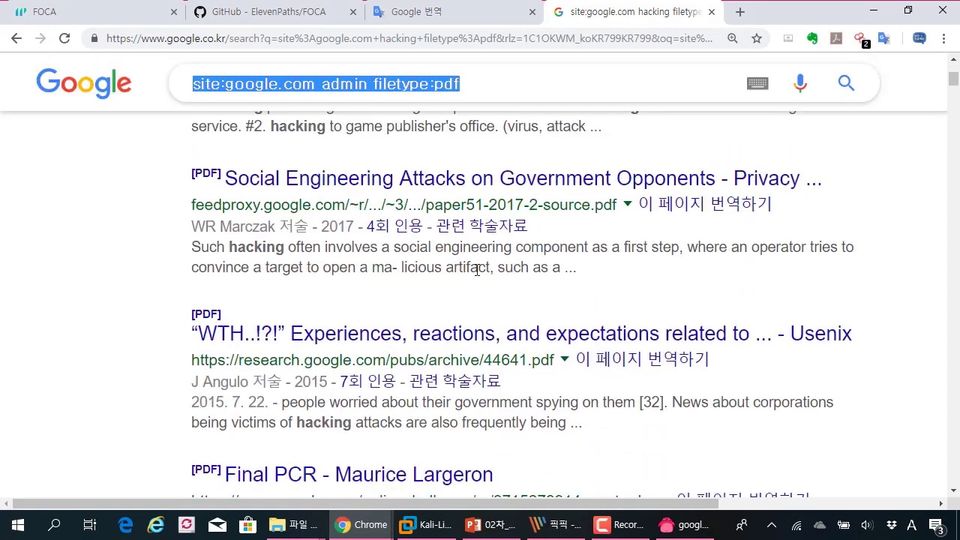
left_click(873, 10)
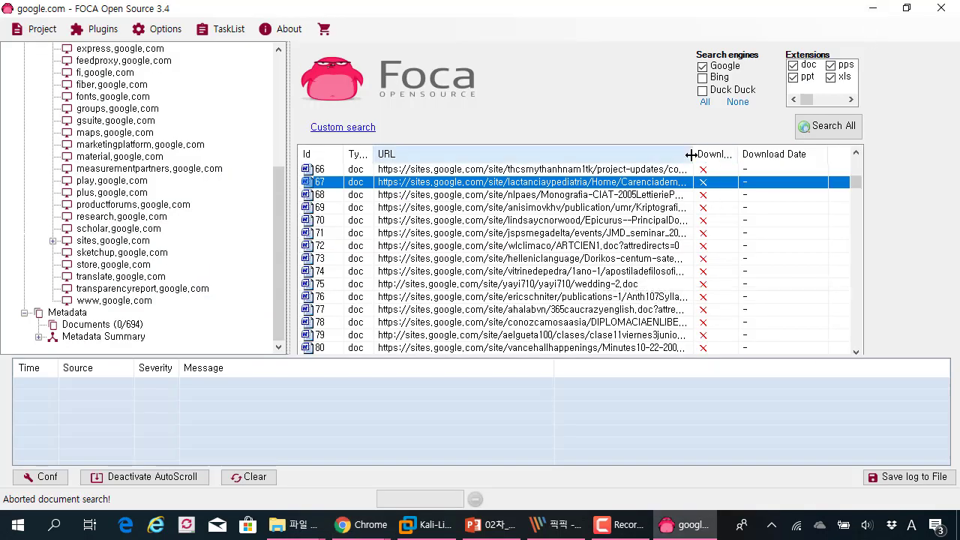
Widen the URL column, select document 68 and look over the google.com subdomains in the project tree.
left_click_drag(694, 154, 720, 155)
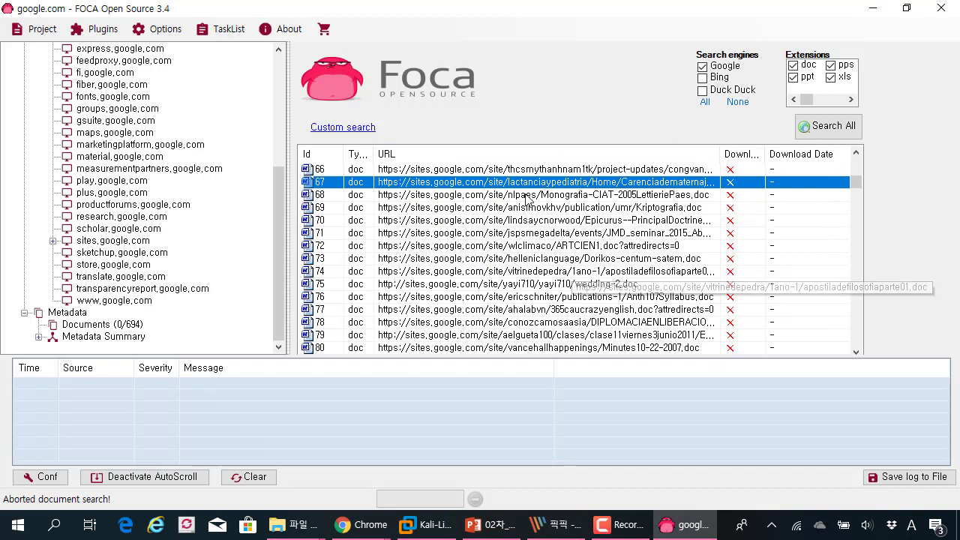
left_click(527, 195)
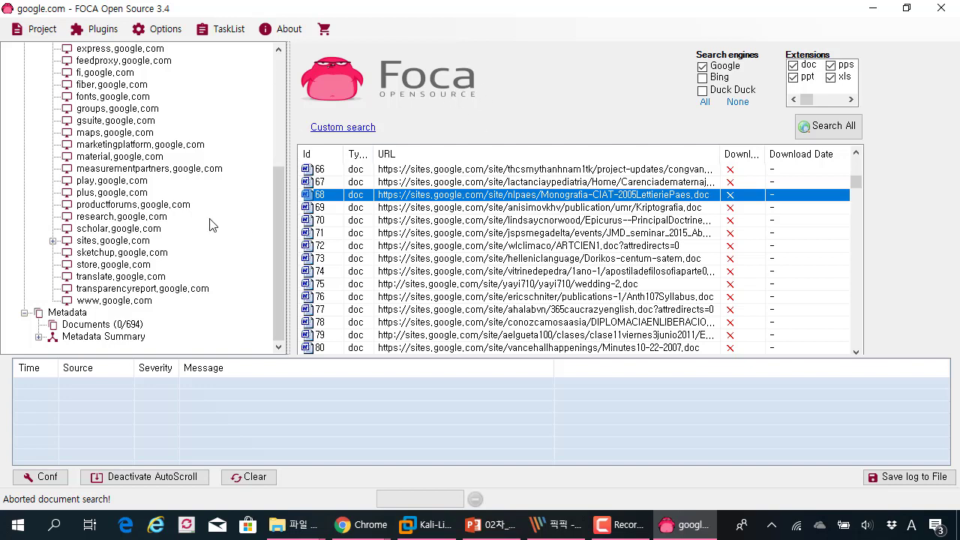
left_click_drag(274, 227, 278, 122)
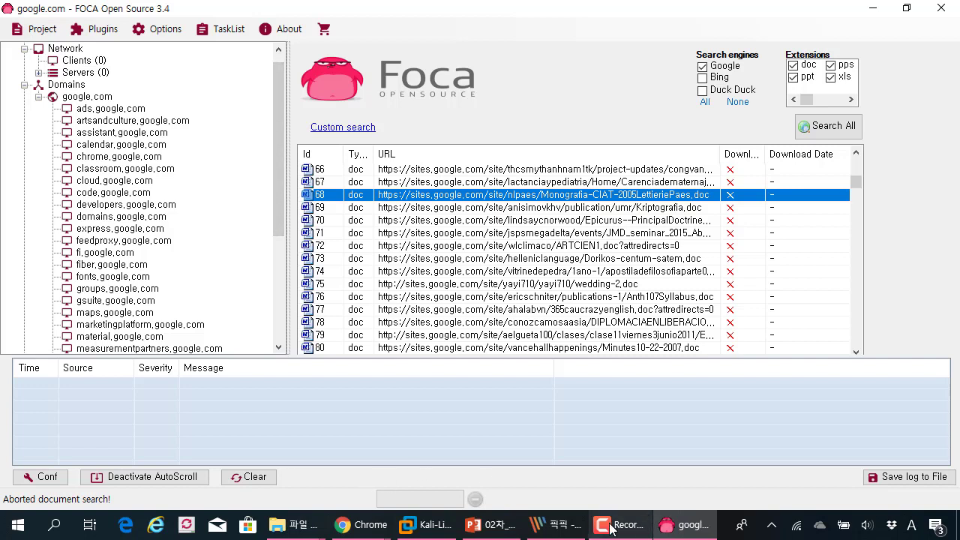
left_click(492, 525)
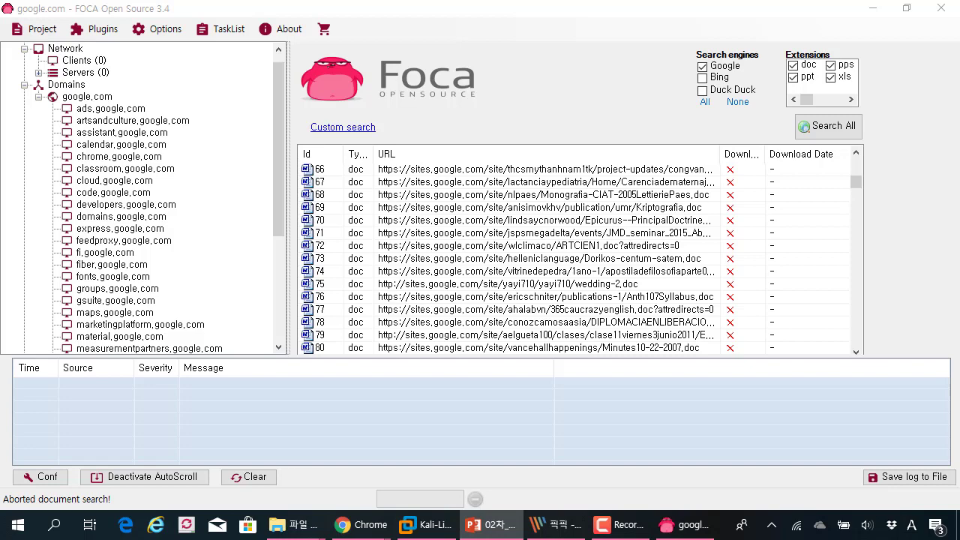
mouse_move(360, 525)
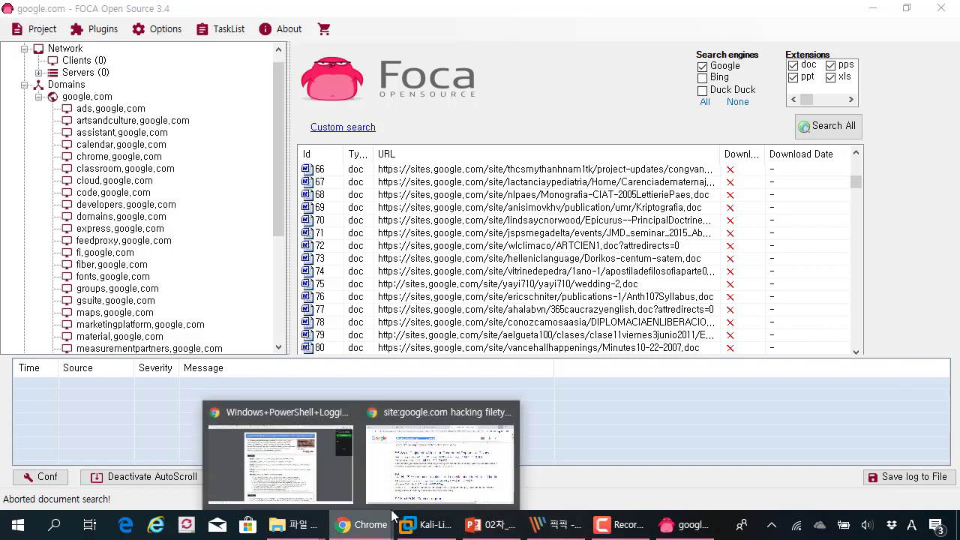
left_click(477, 483)
left_click(740, 12)
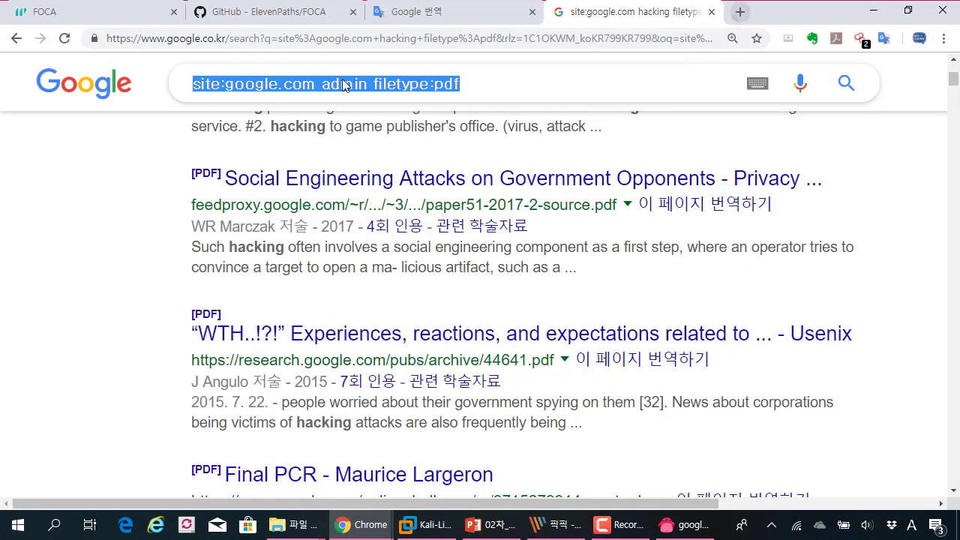
type("https://github.com/dafthack/PowerMeta")
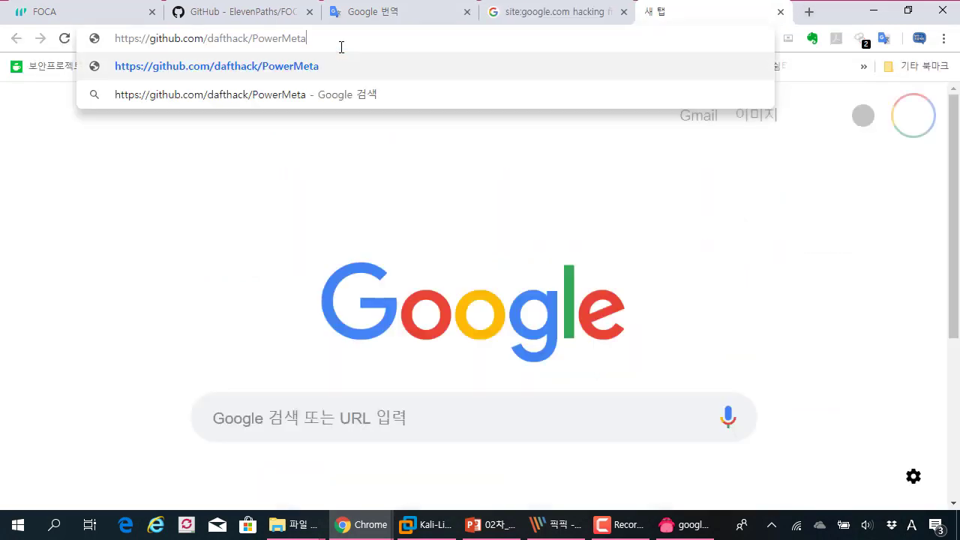
key("Return")
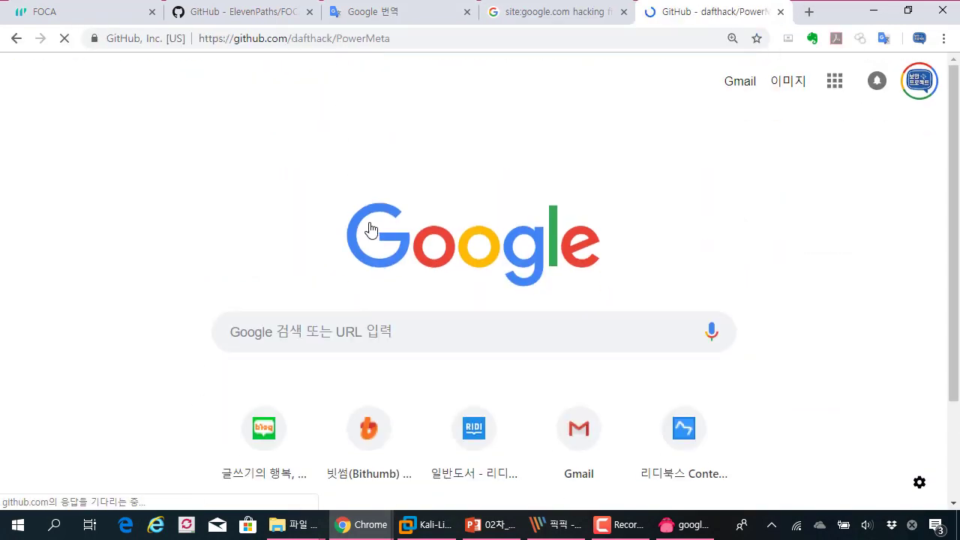
Reset the page zoom to 100% and read the PowerMeta repository's file list and README introduction.
scroll(371, 230, "down", 1)
scroll(370, 230, "down", 5)
key("ctrl+0")
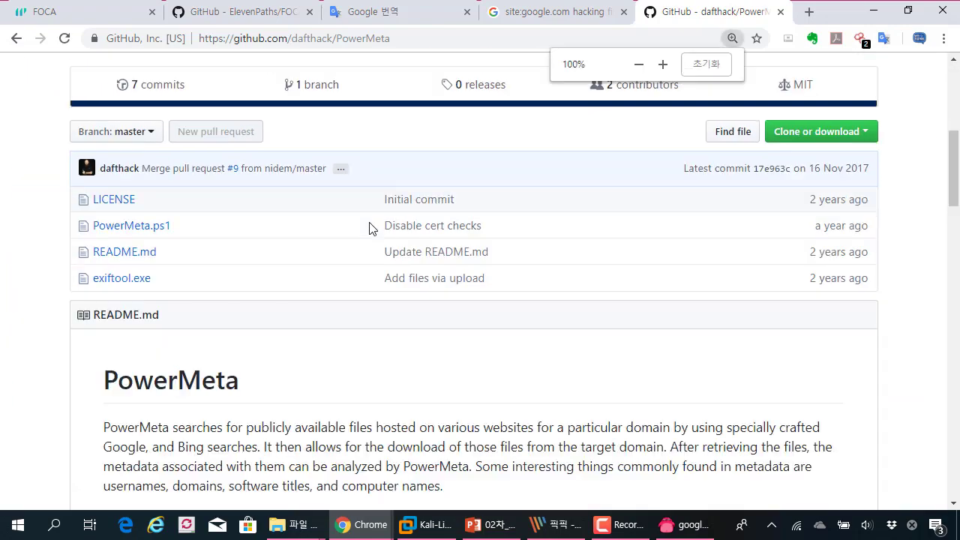
scroll(369, 225, "up", 4)
scroll(368, 222, "down", 3)
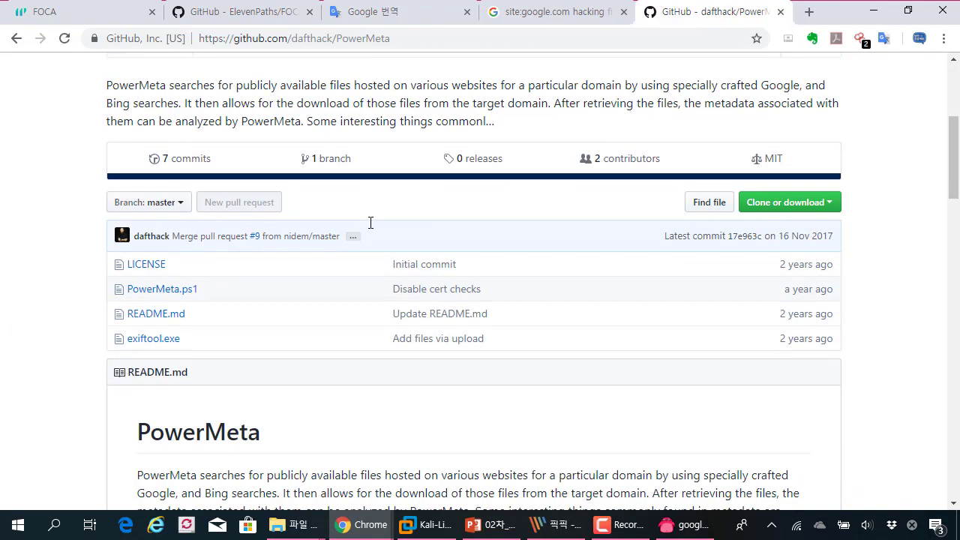
scroll(198, 293, "down", 4)
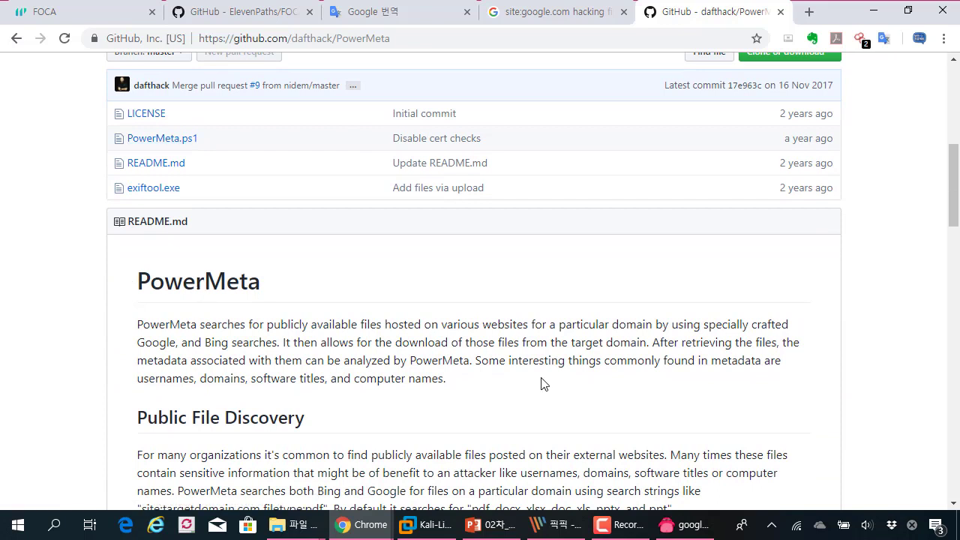
scroll(540, 375, "down", 1)
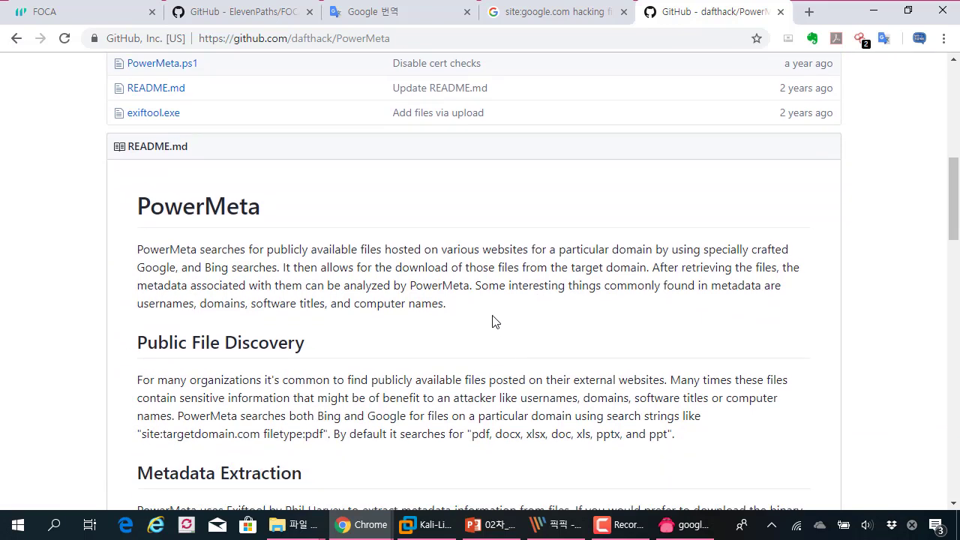
left_click_drag(465, 306, 152, 252)
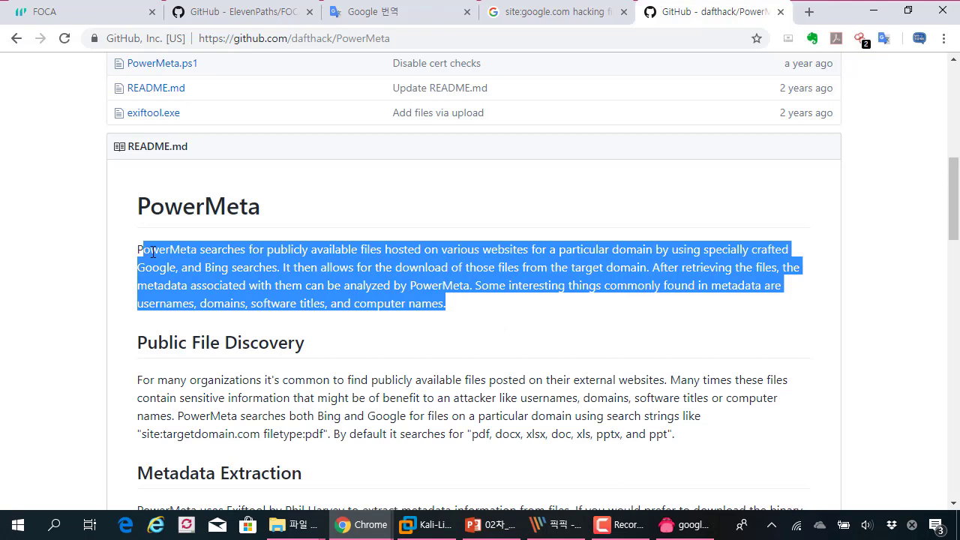
left_click(342, 280)
scroll(361, 274, "up", 1)
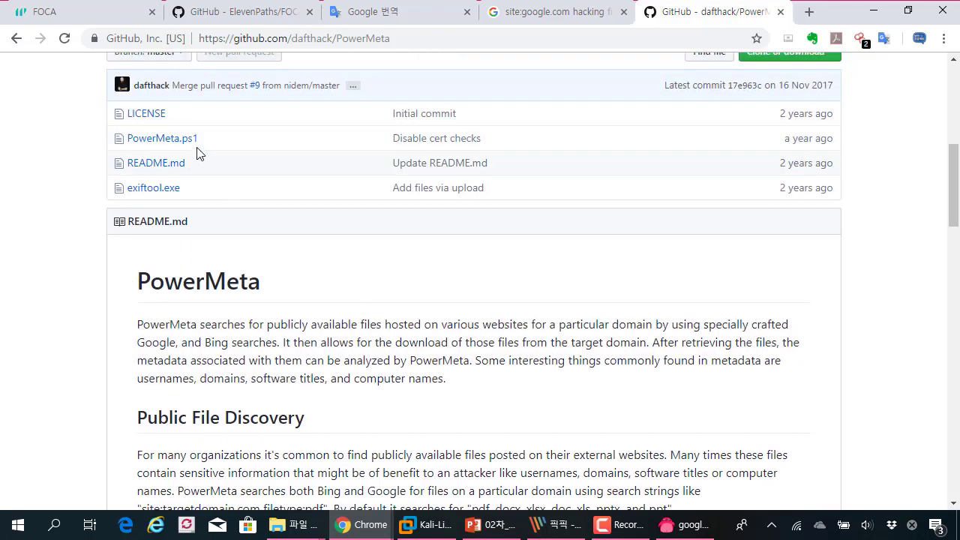
Read the README's PowerMeta introduction and Public File Discovery section, highlighting the introduction and the default file types, and continue to the usage examples.
scroll(180, 213, "down", 2)
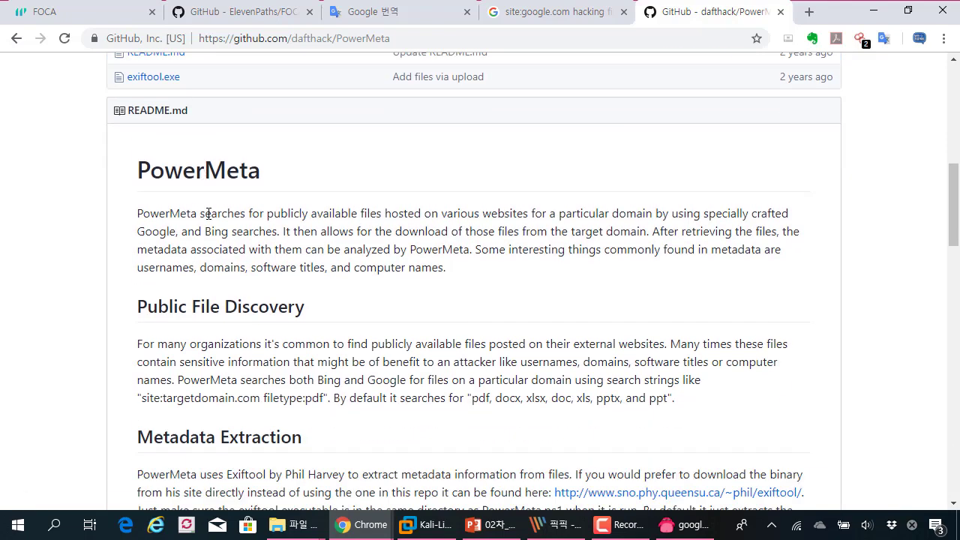
left_click_drag(480, 240, 127, 129)
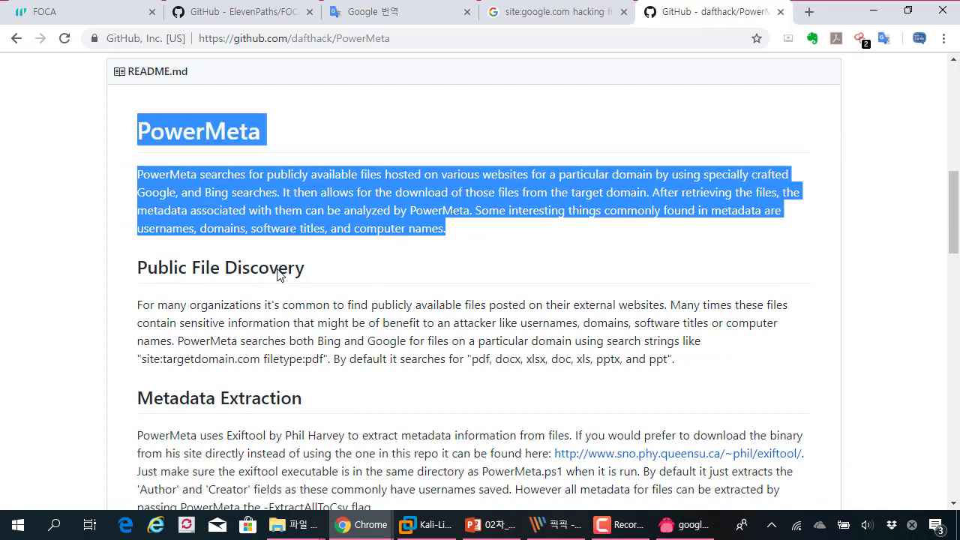
left_click(338, 294)
scroll(420, 300, "down", 1)
left_click_drag(471, 285, 667, 286)
scroll(617, 266, "down", 9)
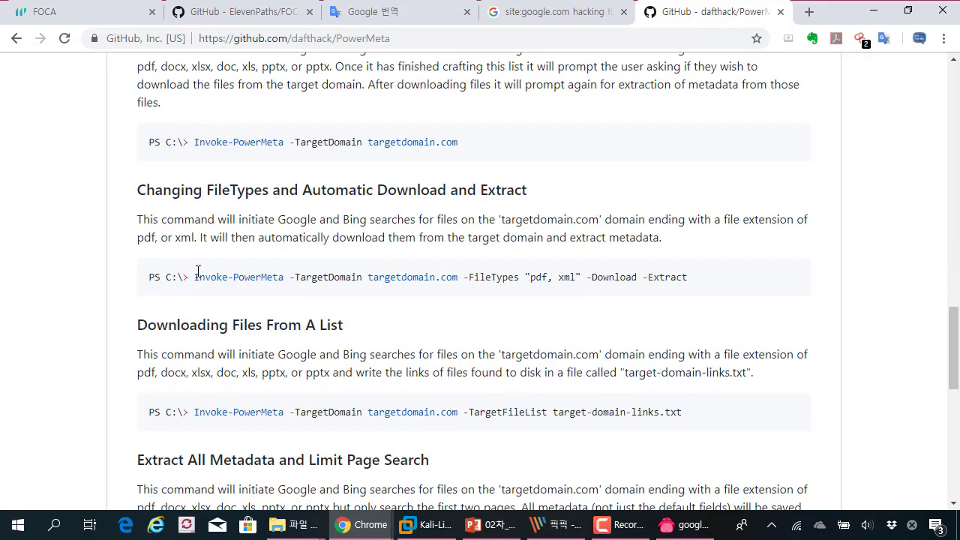
Examine the README's requirements and Import the Module commands, highlighting the powershell.exe -exec bypass and Import-Module PowerMeta.ps1 lines.
scroll(279, 176, "up", 3)
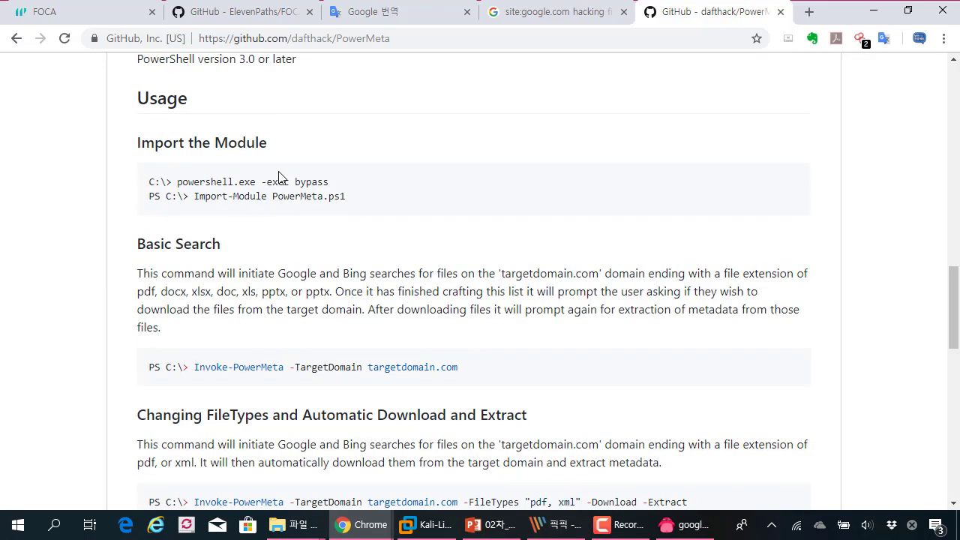
mouse_move(337, 188)
left_mouse_down()
mouse_move(164, 183)
mouse_move(332, 197)
mouse_move(298, 183)
mouse_move(338, 183)
left_mouse_up()
left_click(155, 191)
left_click(380, 194)
left_click(297, 183)
left_click(305, 183)
scroll(381, 172, "up", 2)
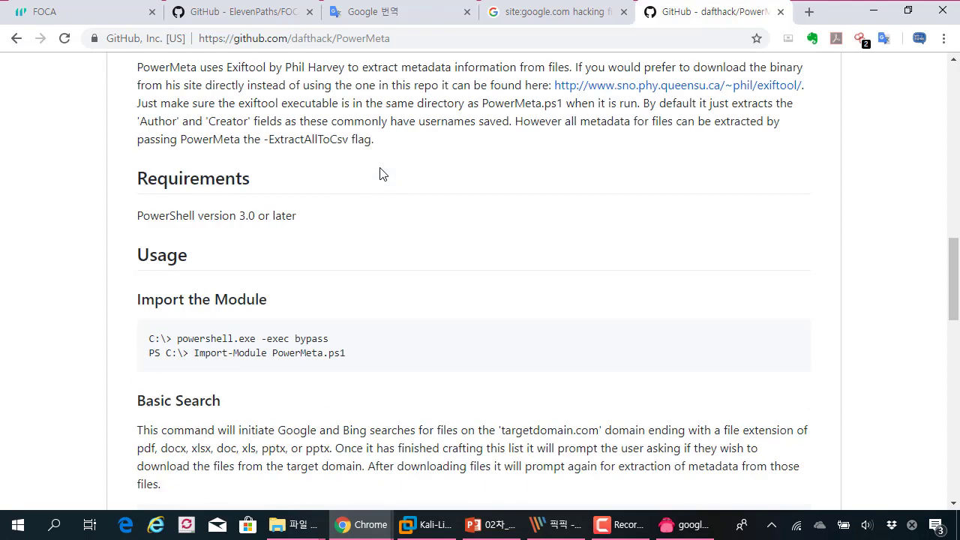
scroll(381, 168, "down", 2)
left_click_drag(323, 196, 211, 182)
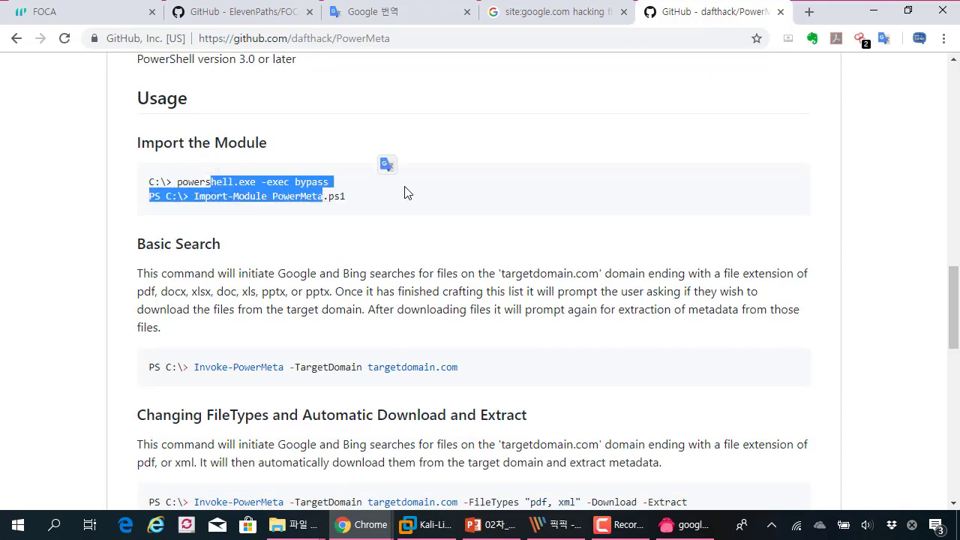
Search Windows for "powers", launch Windows PowerShell and move its window lower on the desktop.
key("super")
type("powers")
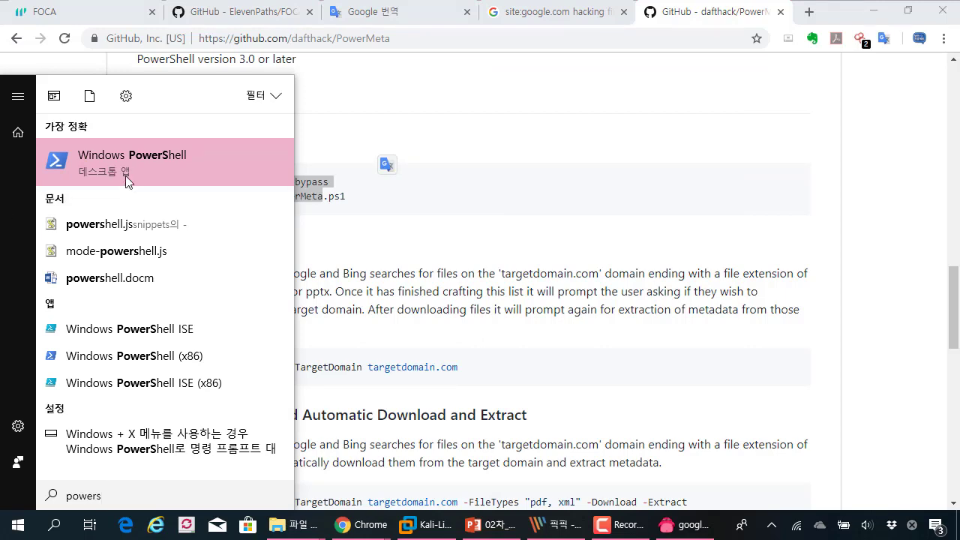
left_click(127, 167)
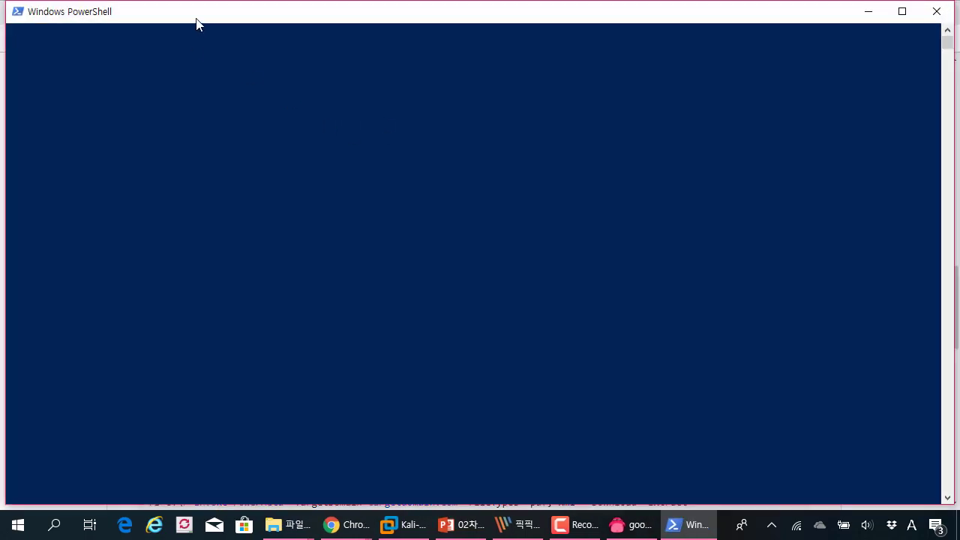
left_click_drag(197, 18, 134, 91)
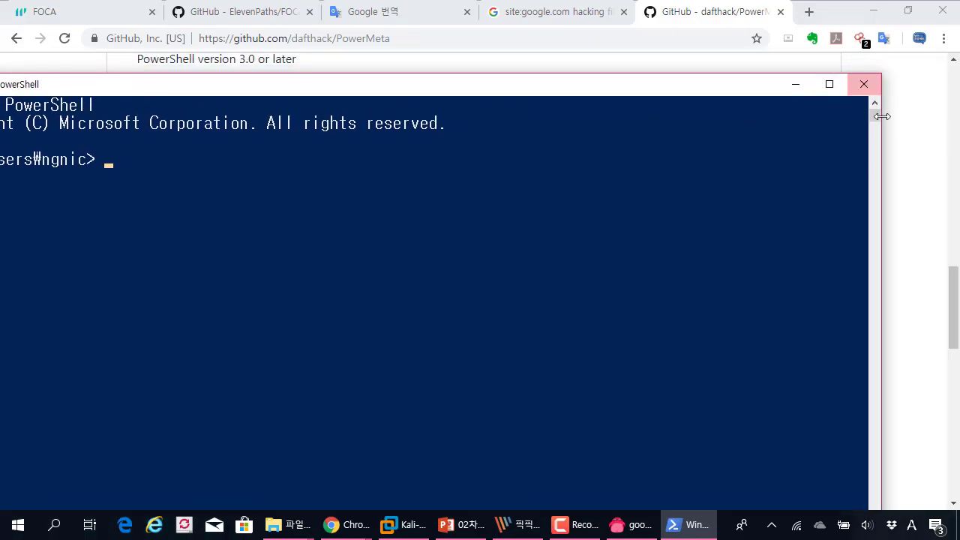
Return to the PowerMeta page in Chrome and read the README's usage examples from Basic Search through PowerMeta Options.
left_click(883, 165)
scroll(502, 247, "down", 2)
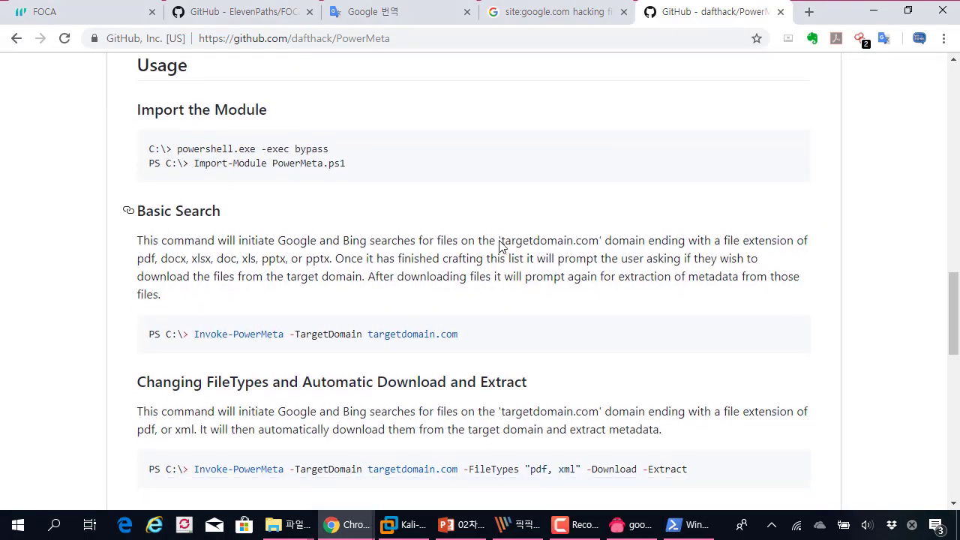
scroll(441, 305, "down", 3)
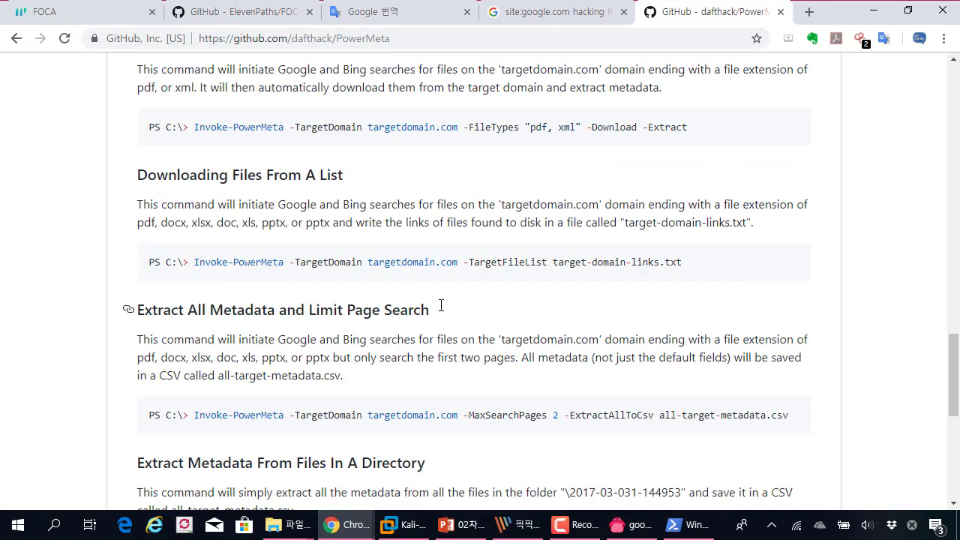
scroll(441, 310, "down", 3)
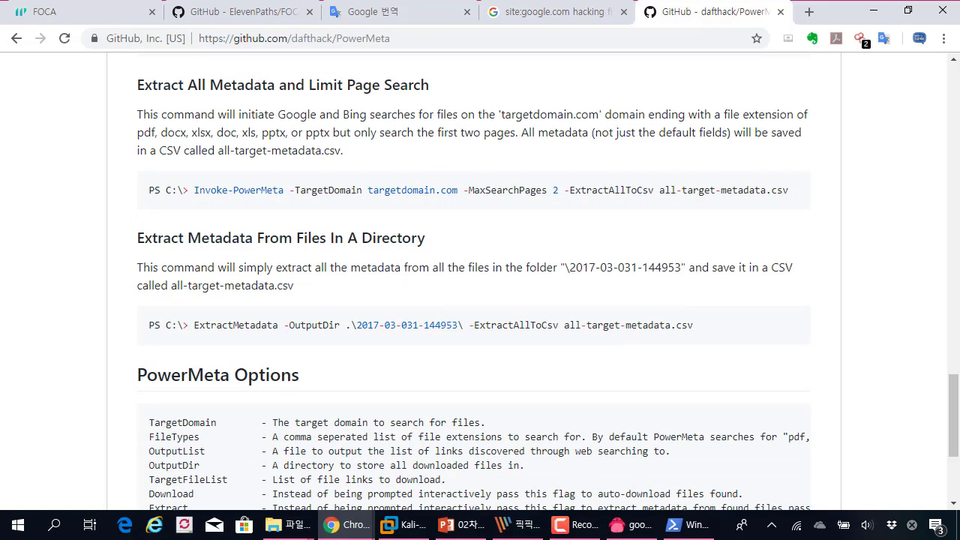
Switch to the PowerPoint slide show, review the PowerMeta commands slide and advance to the following slide about downloading found files.
key("alt+Tab")
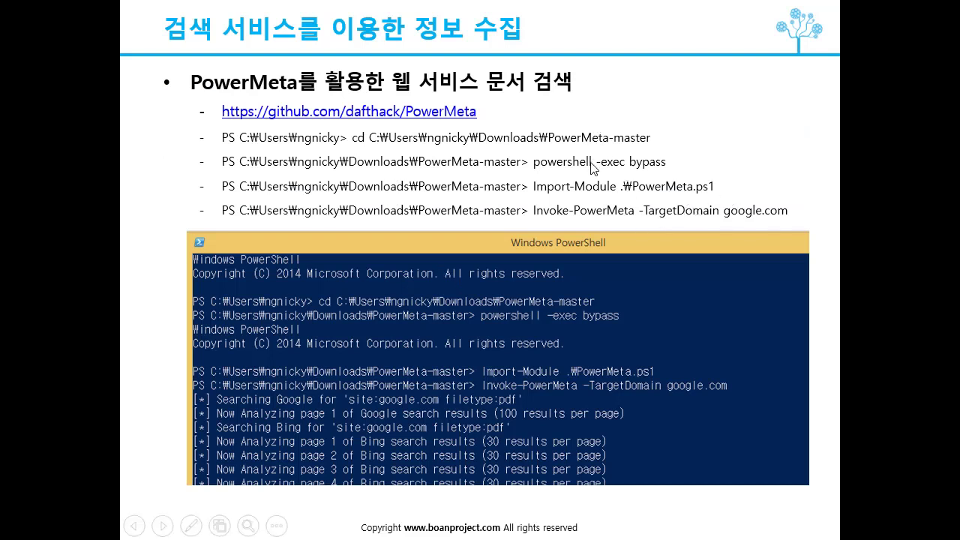
left_click(589, 217)
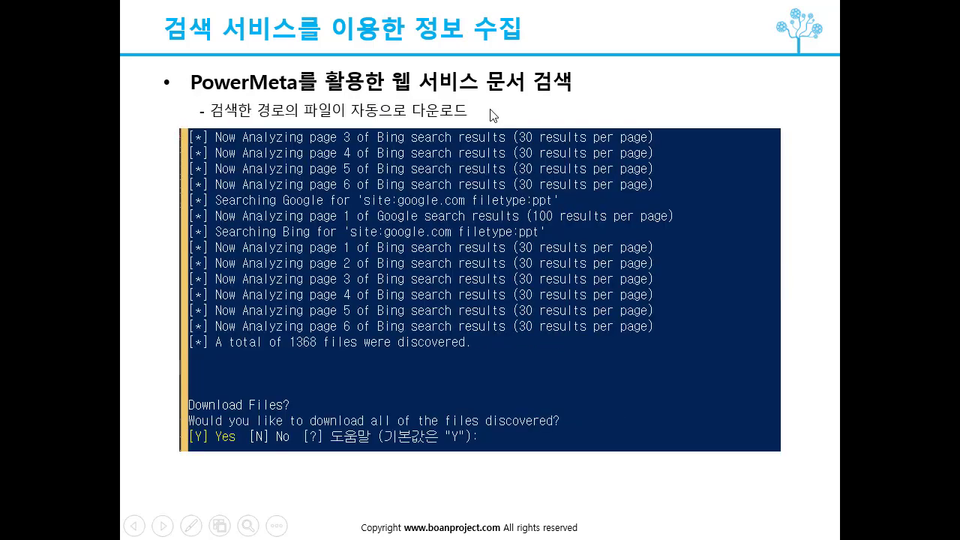